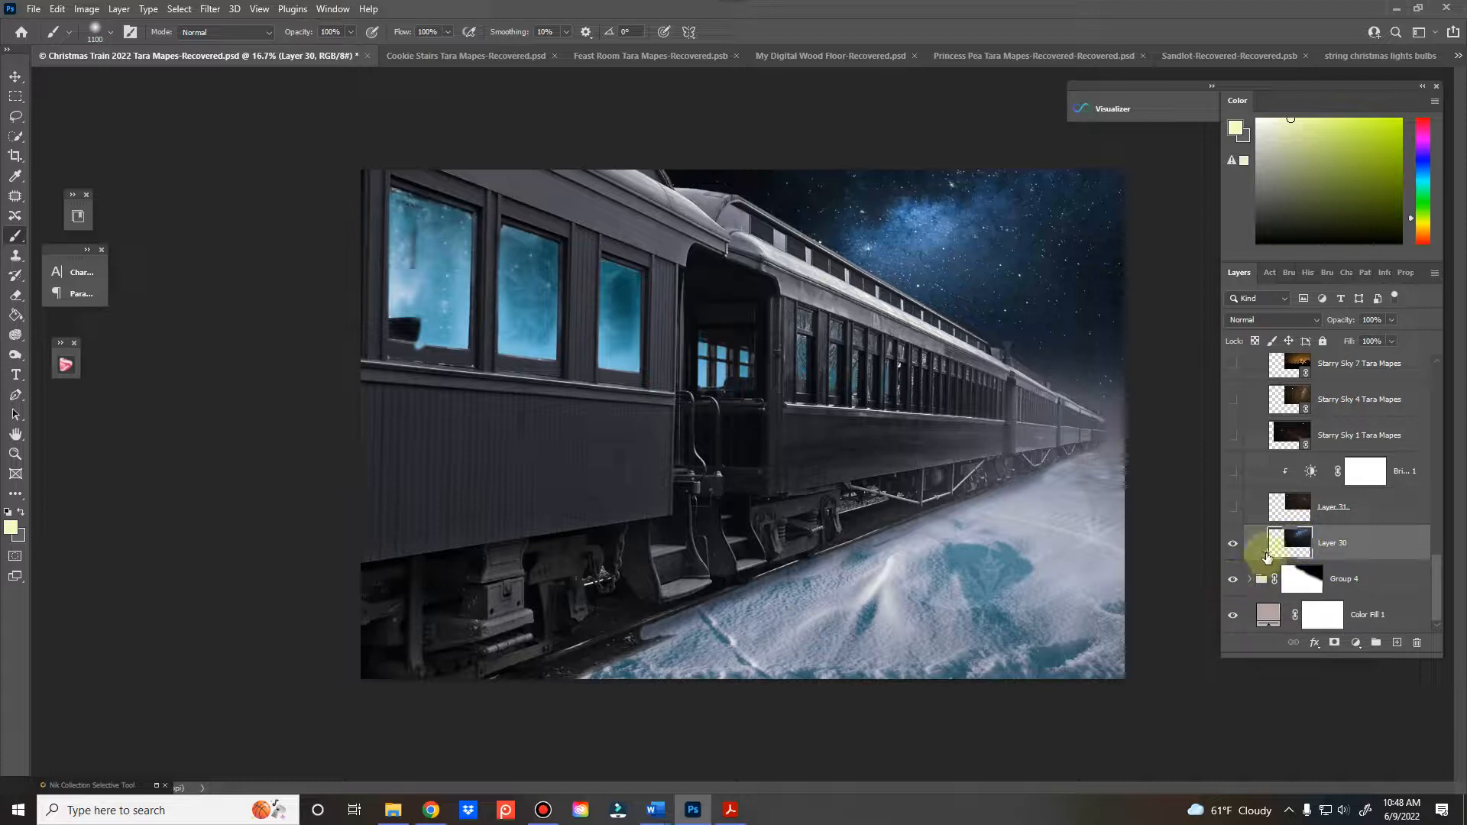
# Toggle the Train group's visibility to examine the sky and snow background behind it
pyautogui.scroll(3, 1265, 558)
pyautogui.scroll(4, 1253, 535)
pyautogui.click(1234, 517)
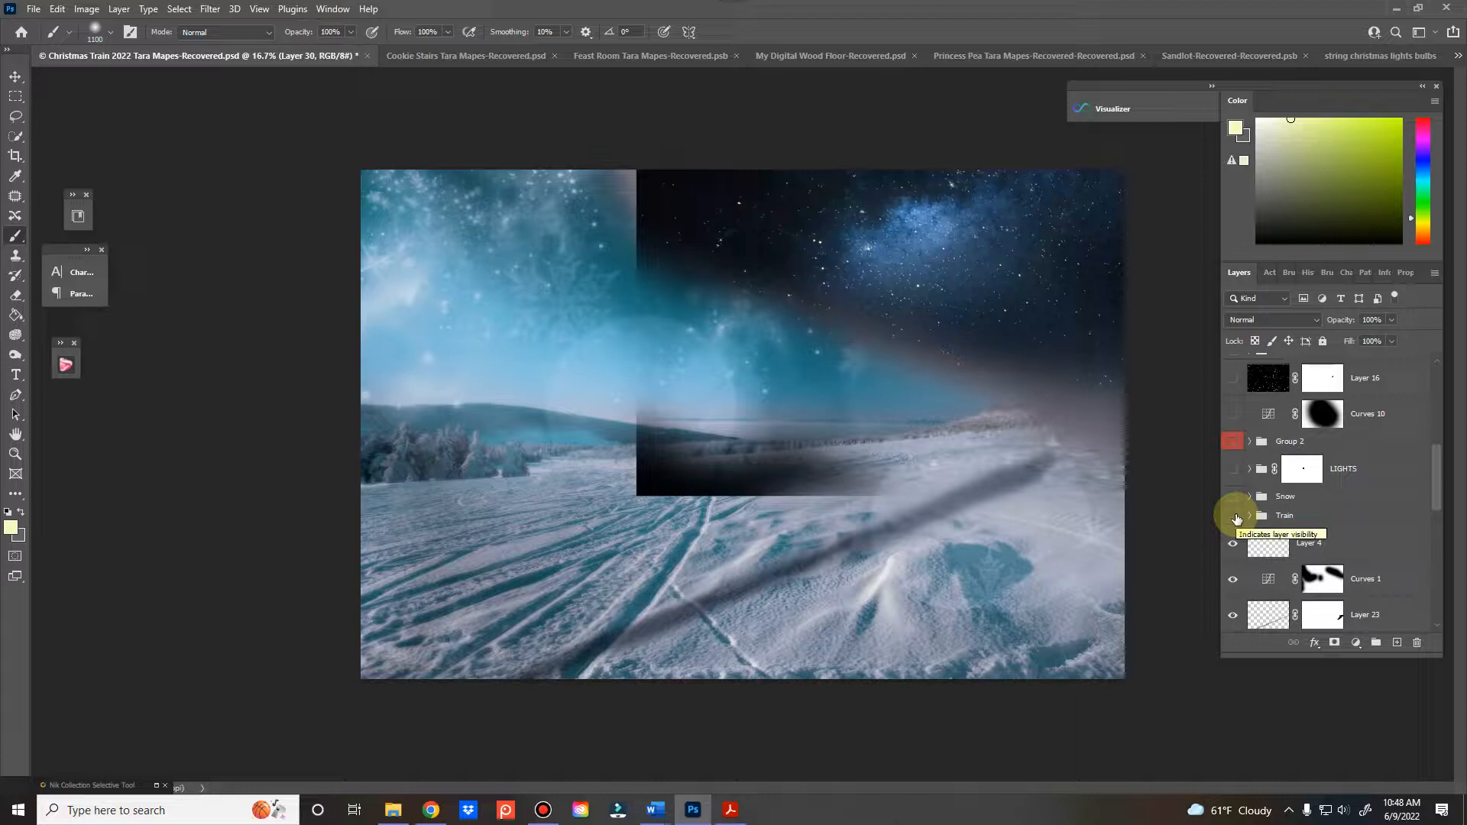
pyautogui.click(1234, 518)
pyautogui.click(1234, 517)
pyautogui.click(1234, 517)
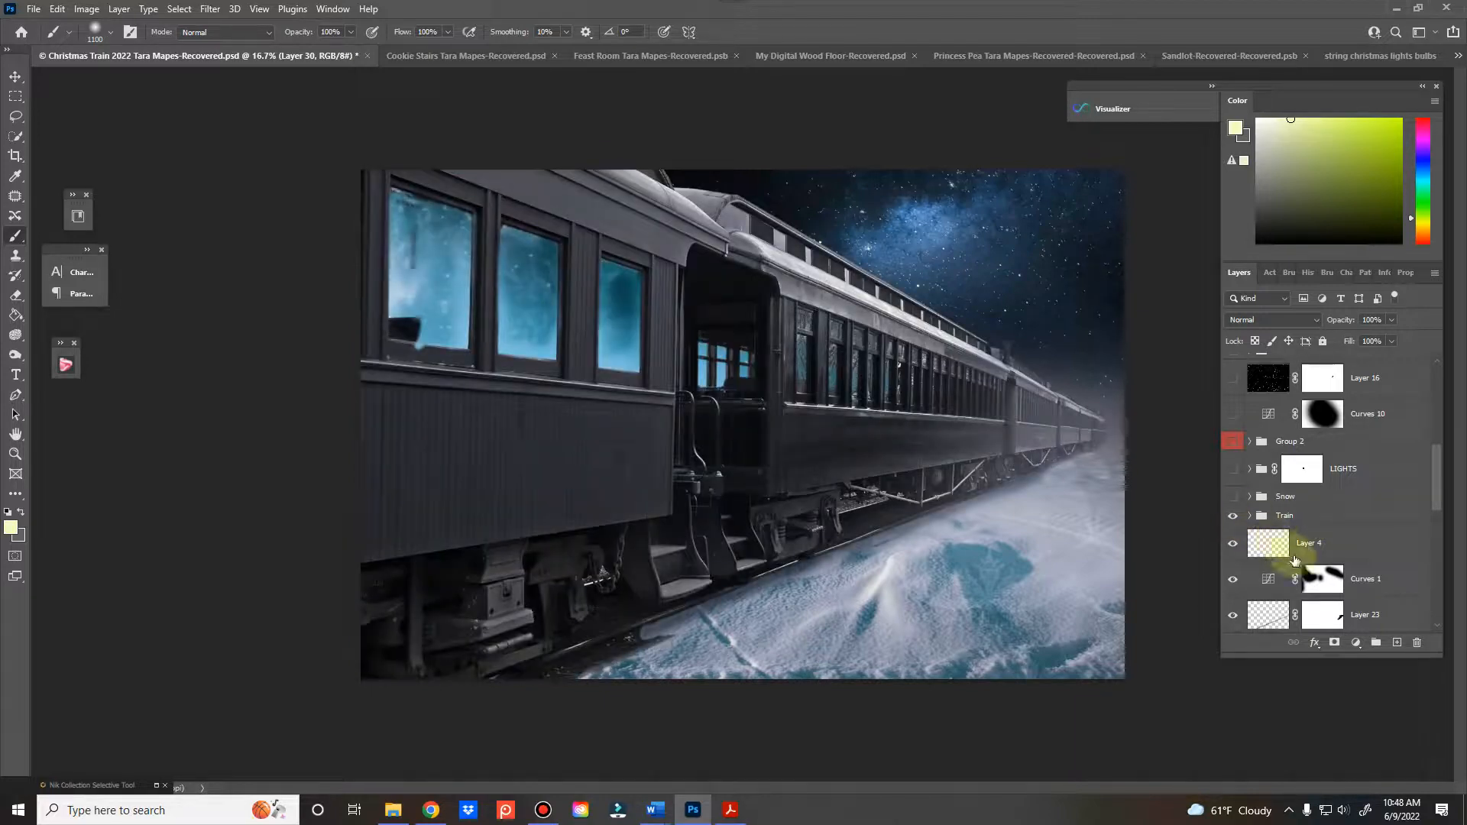
pyautogui.scroll(-5, 1299, 558)
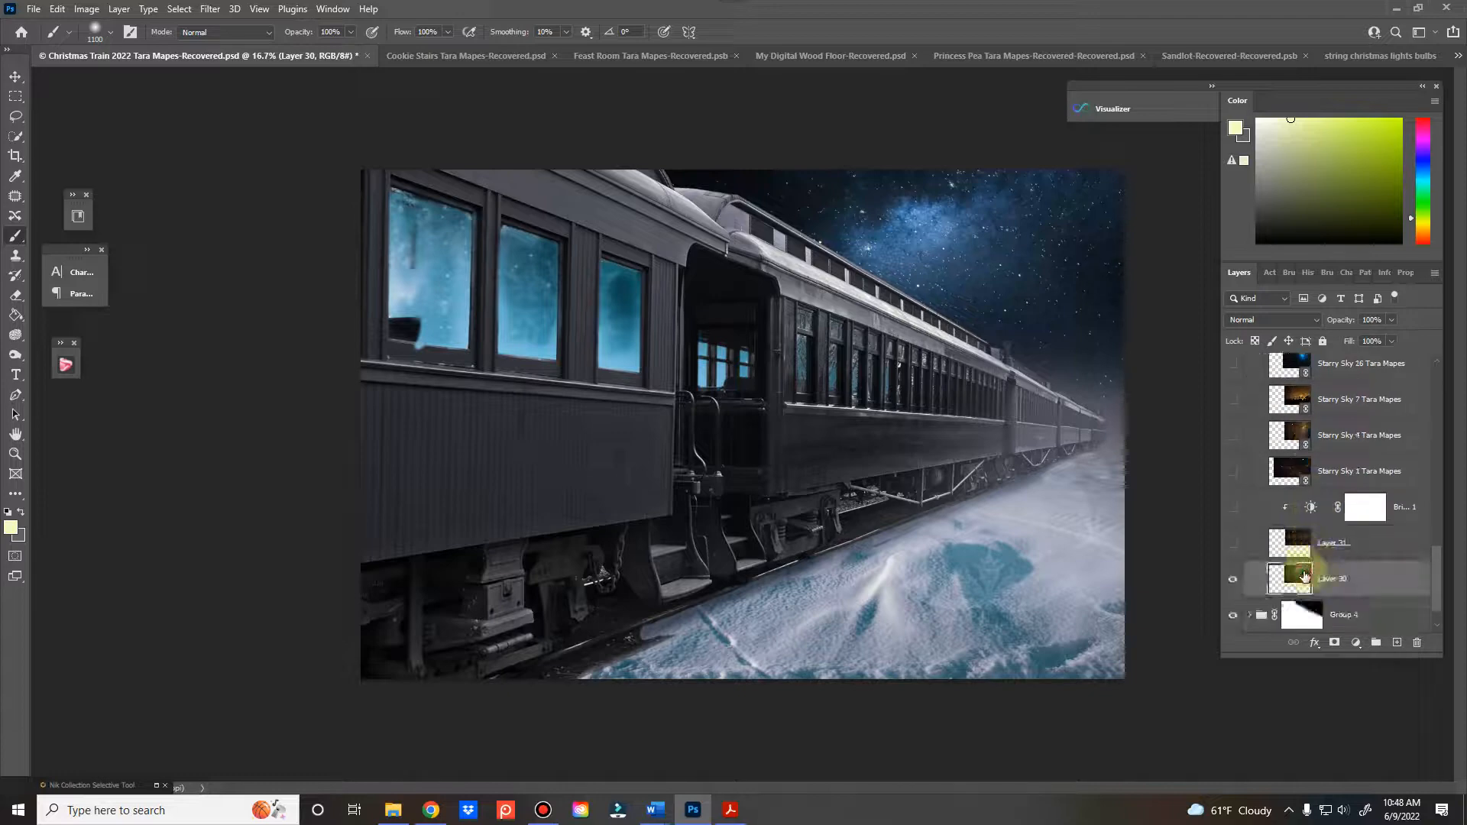
pyautogui.click(33, 8)
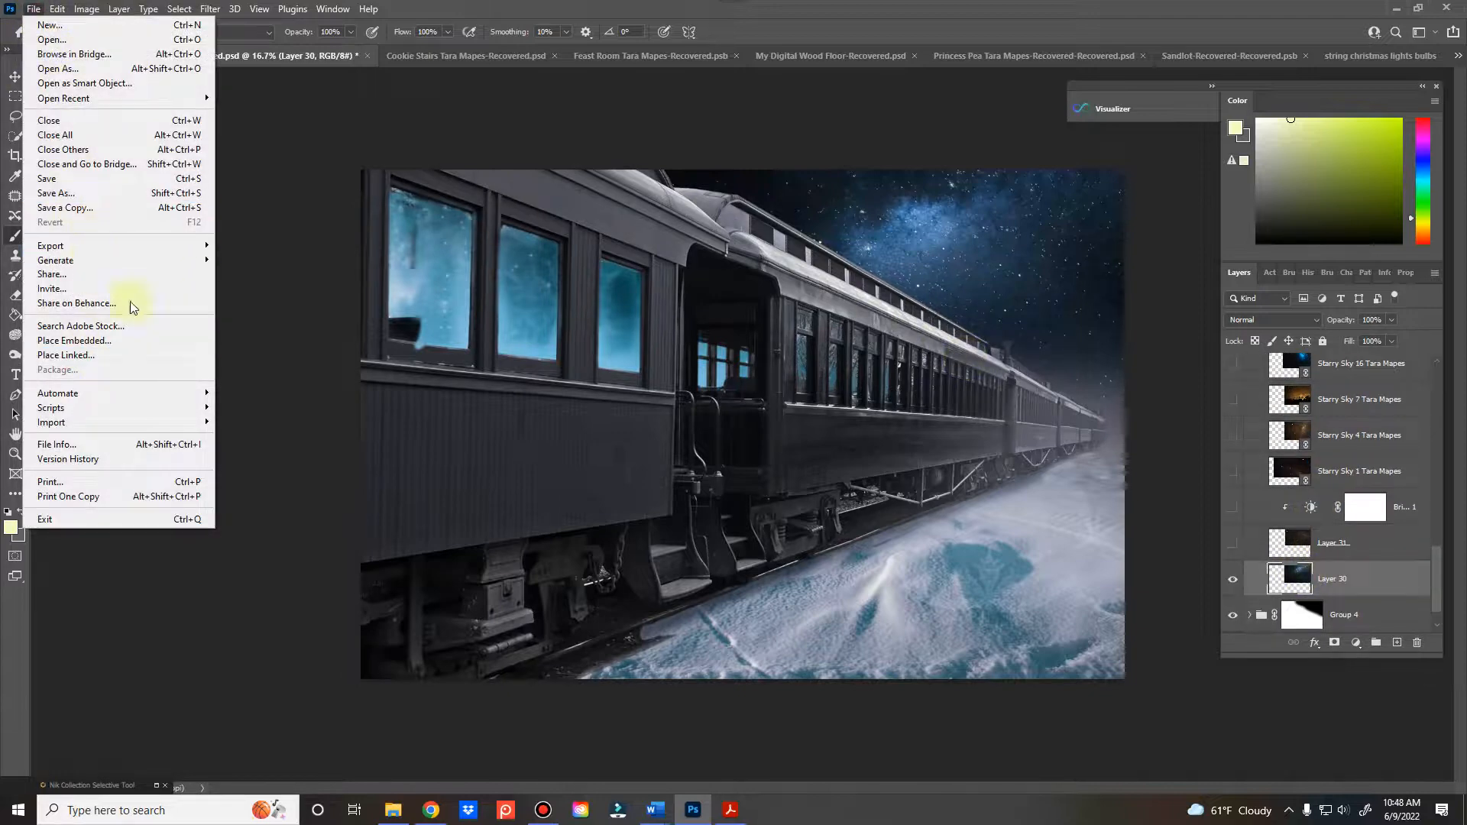
pyautogui.click(252, 162)
# Shift the blue starry sky on Layer 30 slightly upward behind the train
pyautogui.click(1338, 585)
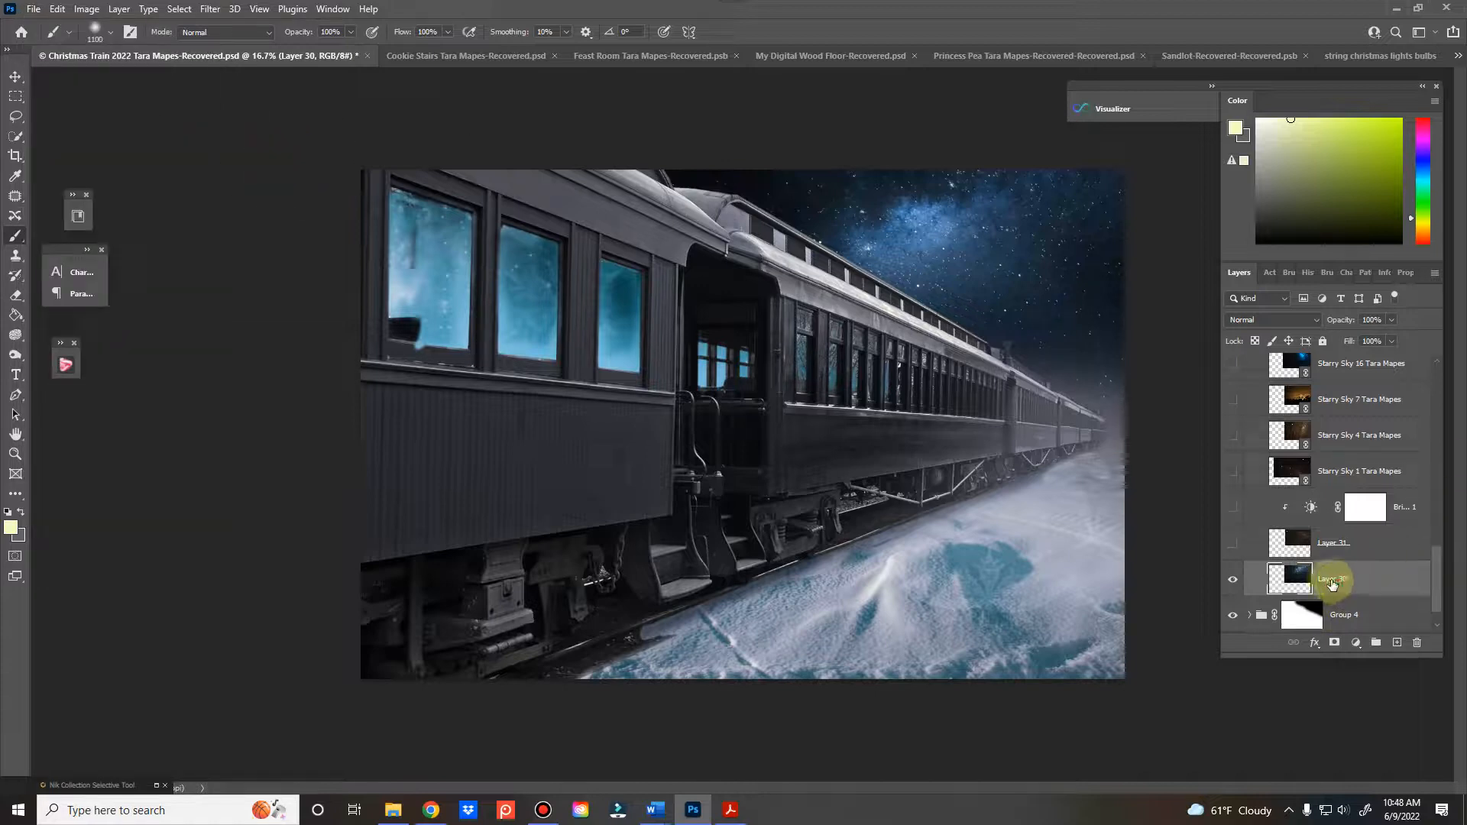
pyautogui.hotkey('ctrl', 't')
pyautogui.moveTo(913, 336)
pyautogui.mouseDown()
pyautogui.moveTo(868, 425)
pyautogui.moveTo(836, 286)
pyautogui.moveTo(972, 341)
pyautogui.moveTo(894, 318)
pyautogui.moveTo(976, 328)
pyautogui.moveTo(919, 399)
pyautogui.moveTo(619, 406)
pyautogui.moveTo(879, 318)
pyautogui.moveTo(926, 402)
pyautogui.moveTo(813, 360)
pyautogui.moveTo(917, 328)
pyautogui.mouseUp()
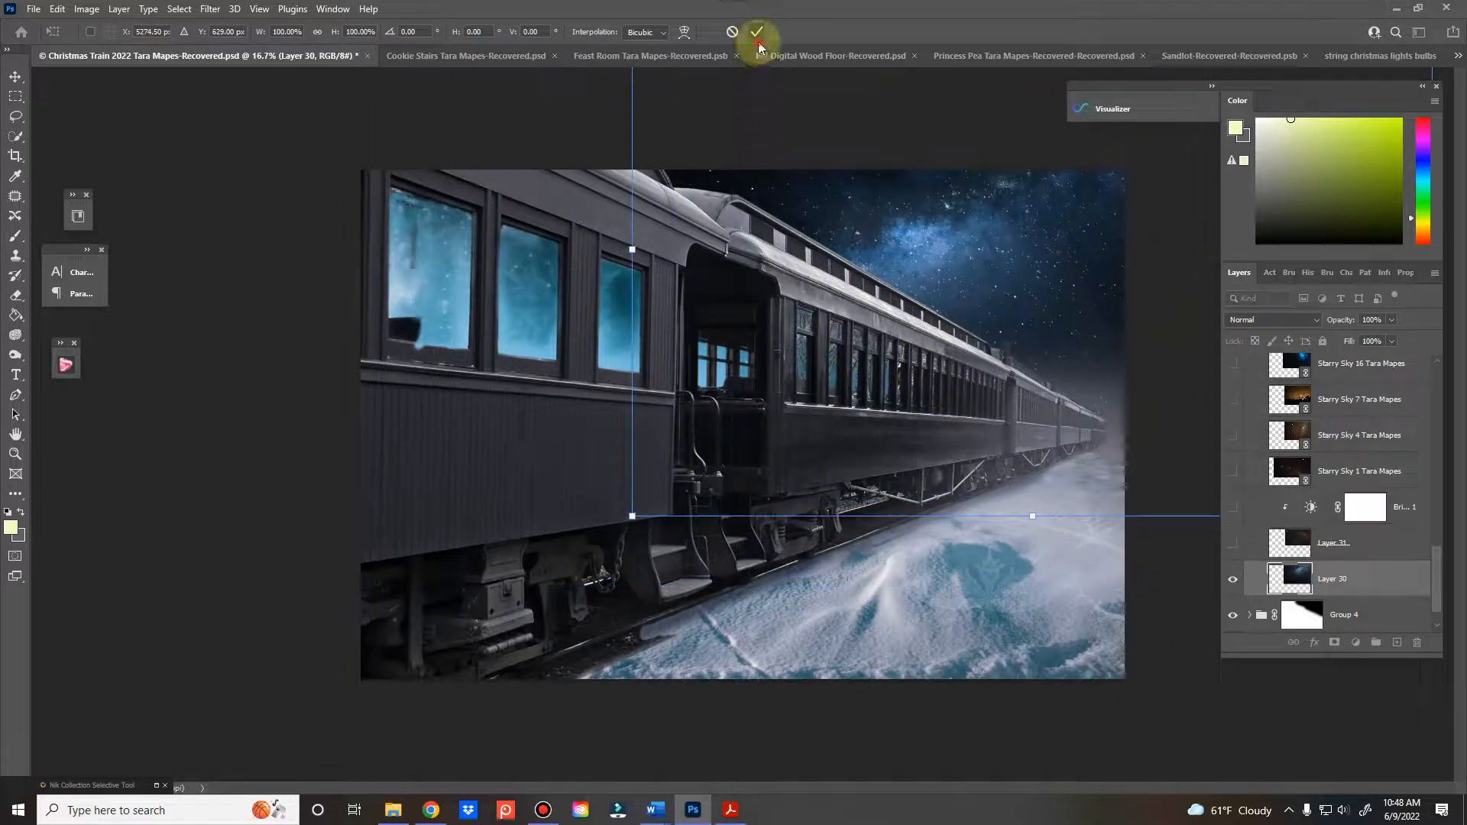
pyautogui.click(756, 31)
pyautogui.press('b')
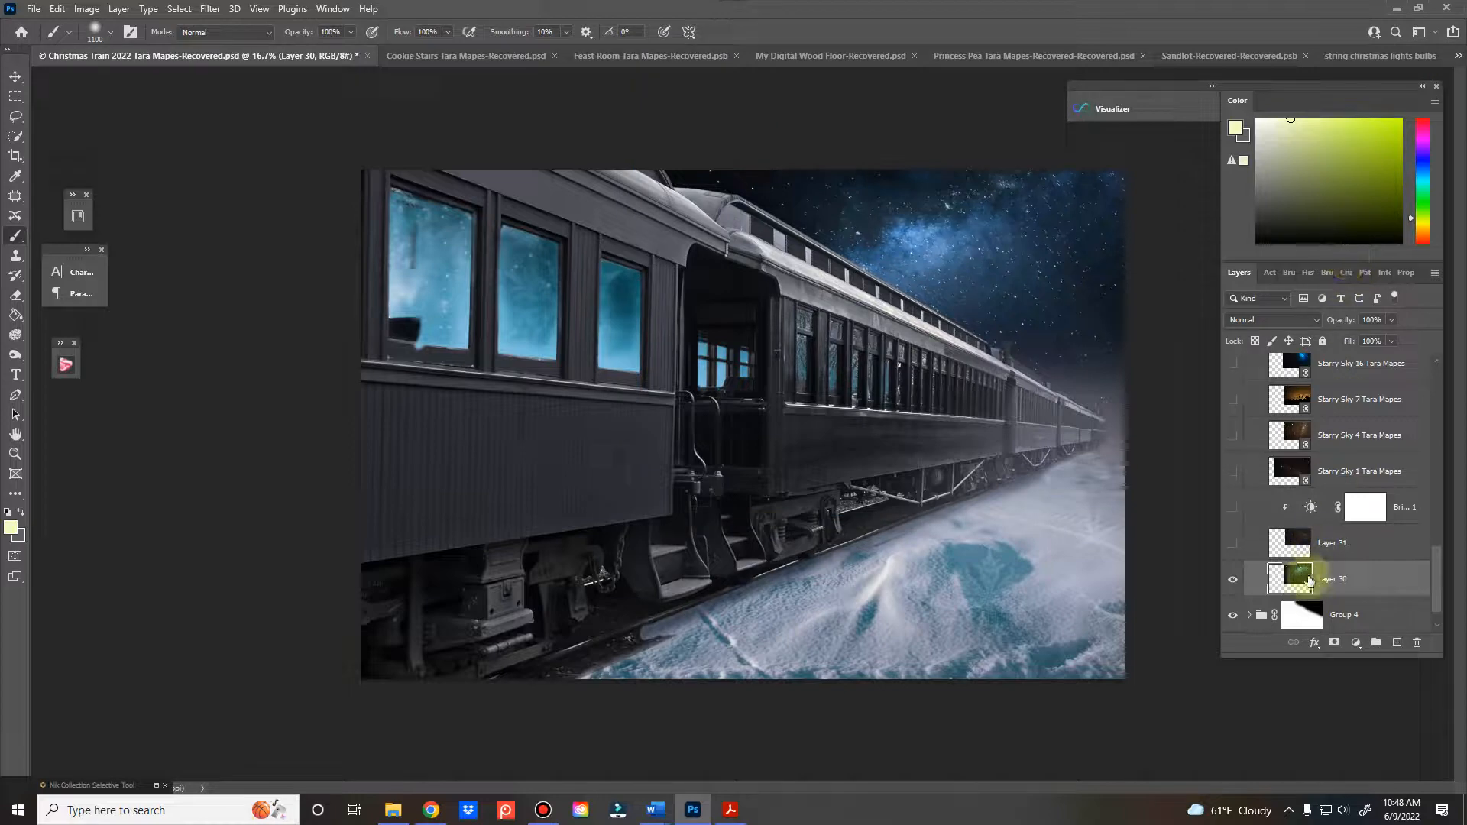
# Change the Color Fill 1 background to the lighter gray d3cac9
pyautogui.scroll(-1, 1307, 585)
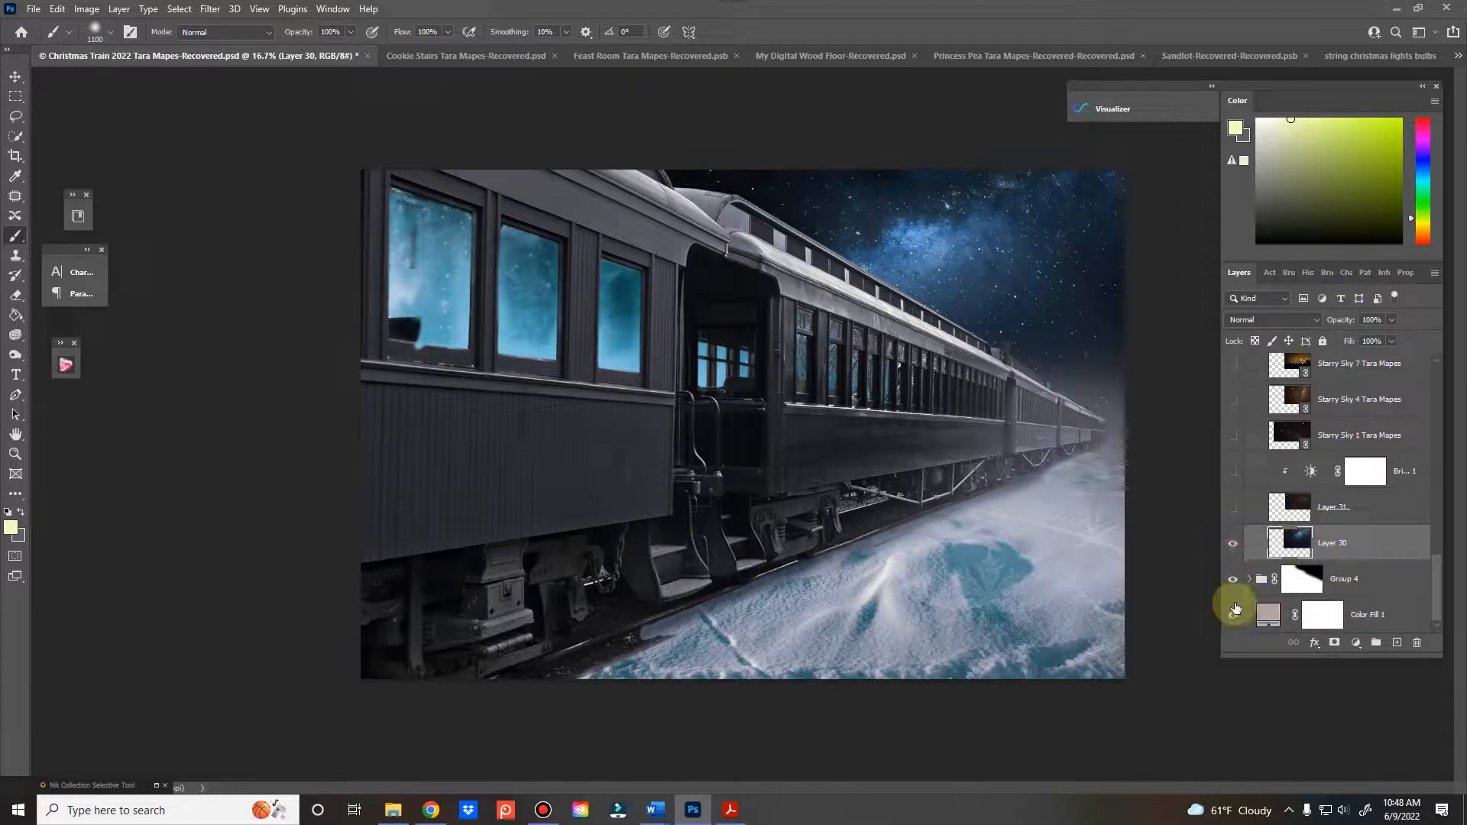
pyautogui.click(1234, 616)
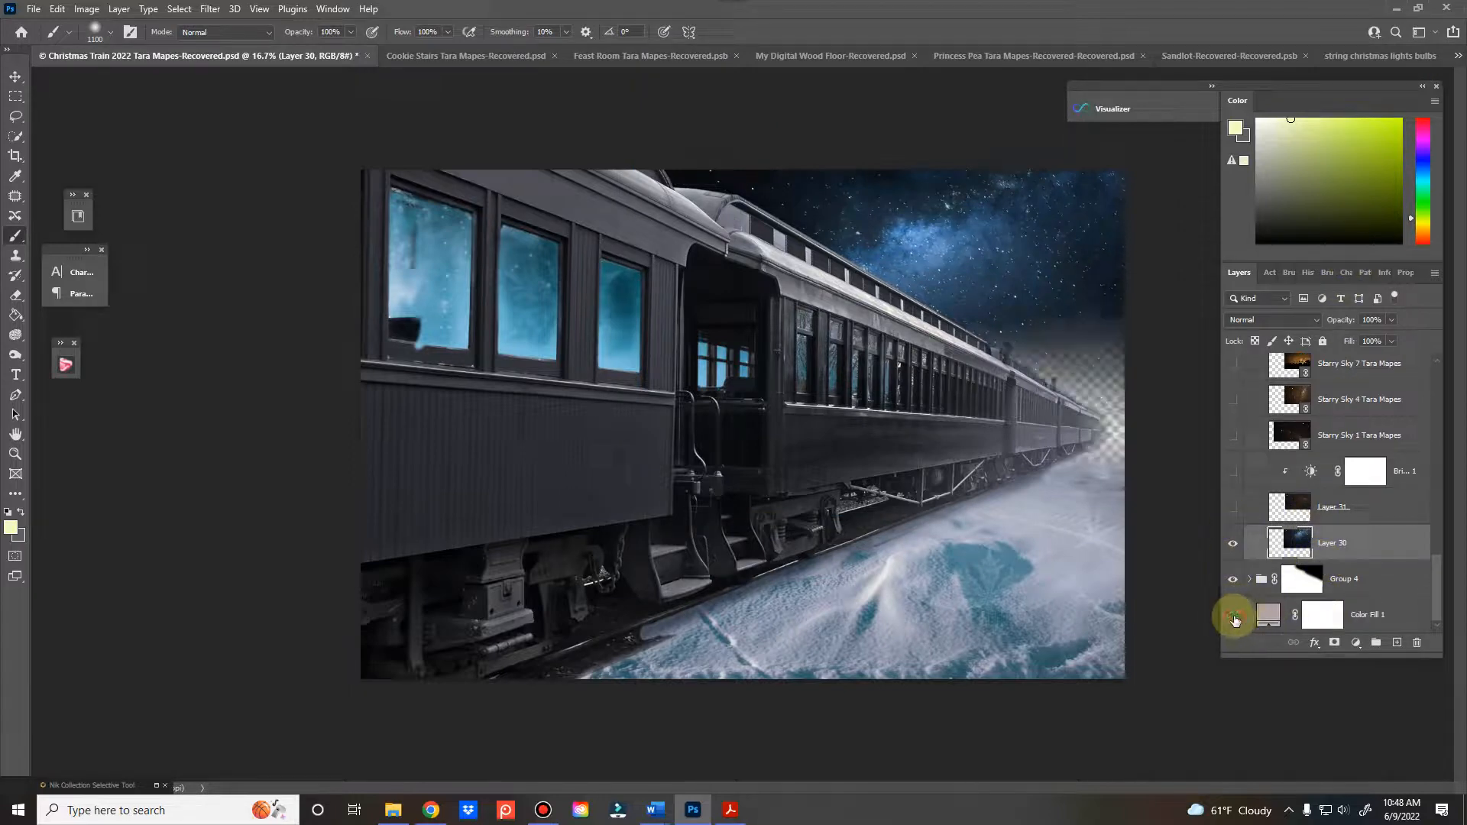
pyautogui.click(1233, 616)
pyautogui.doubleClick(1267, 614)
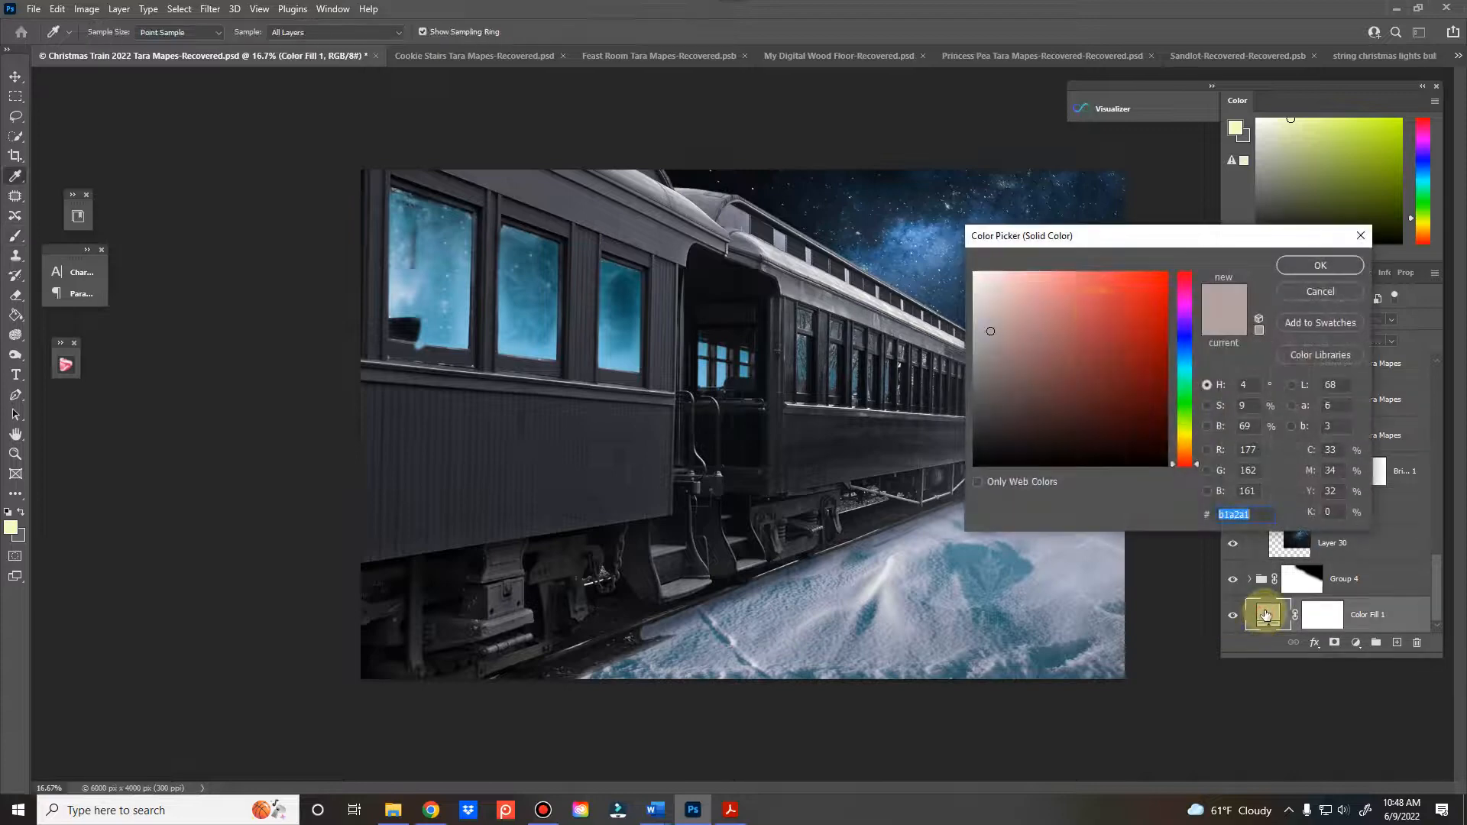
pyautogui.moveTo(1054, 292); pyautogui.dragTo(983, 305)
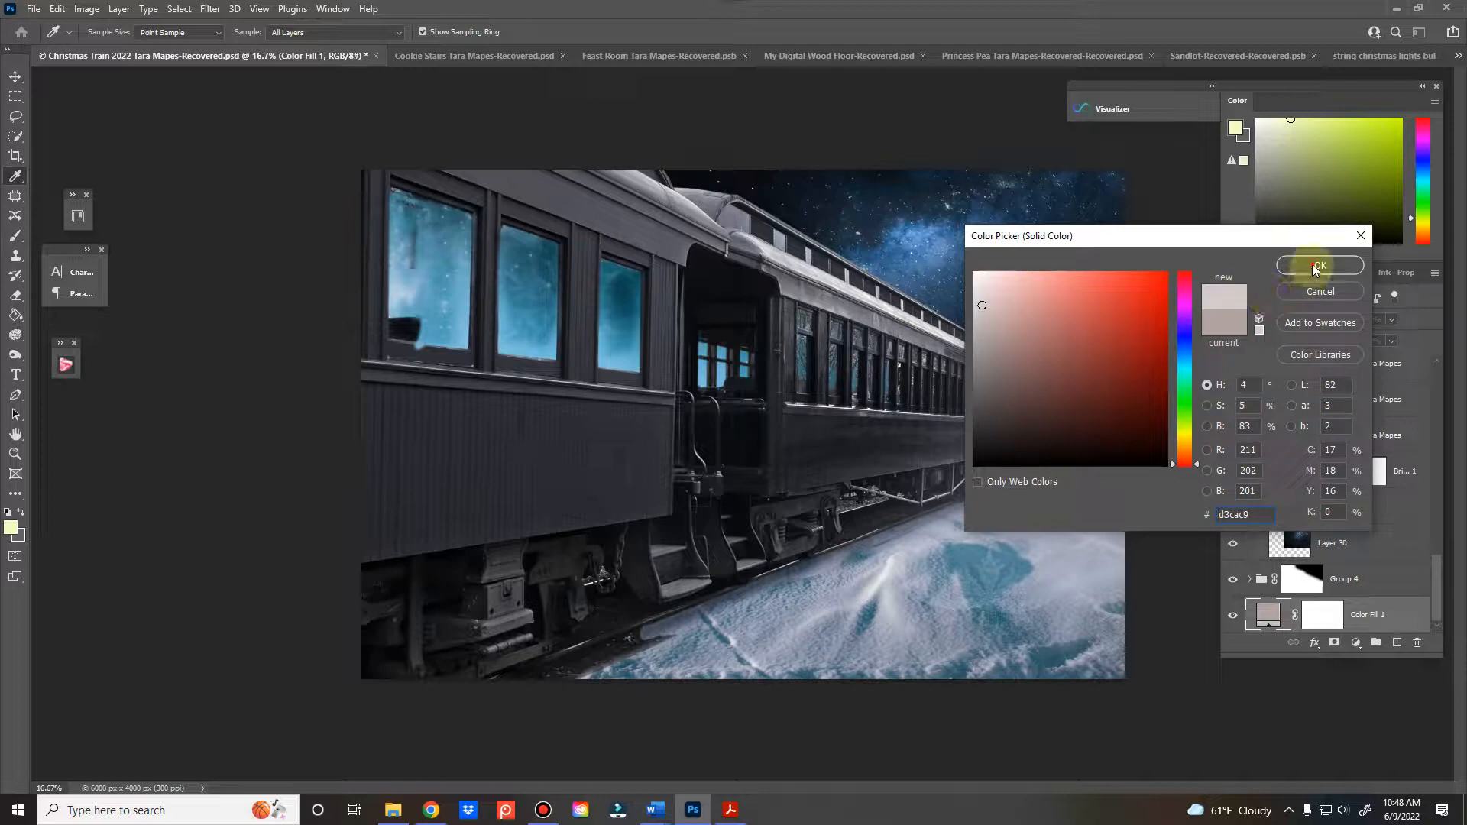
pyautogui.click(1313, 263)
pyautogui.click(1270, 320)
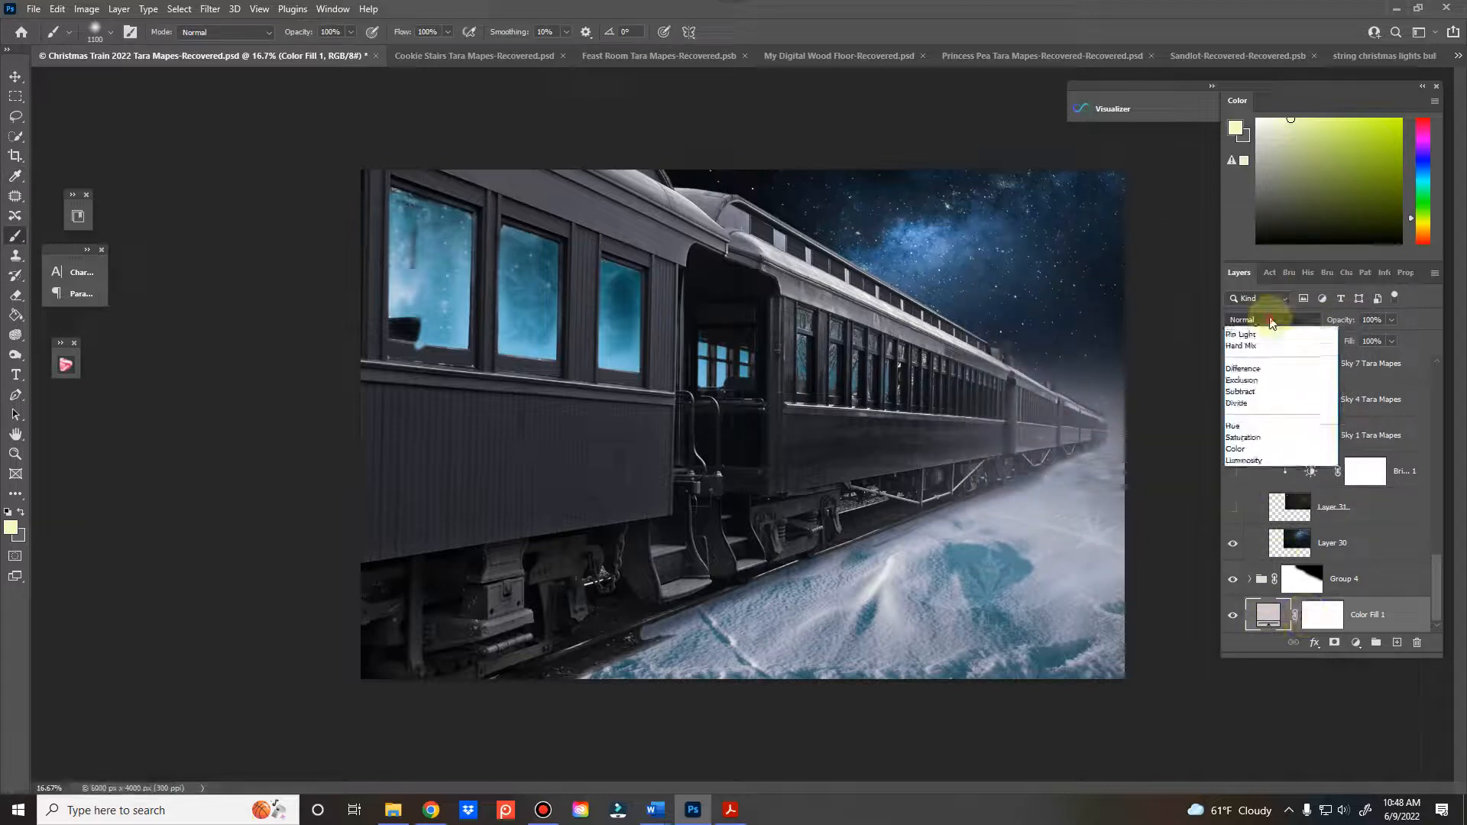
pyautogui.click(1385, 544)
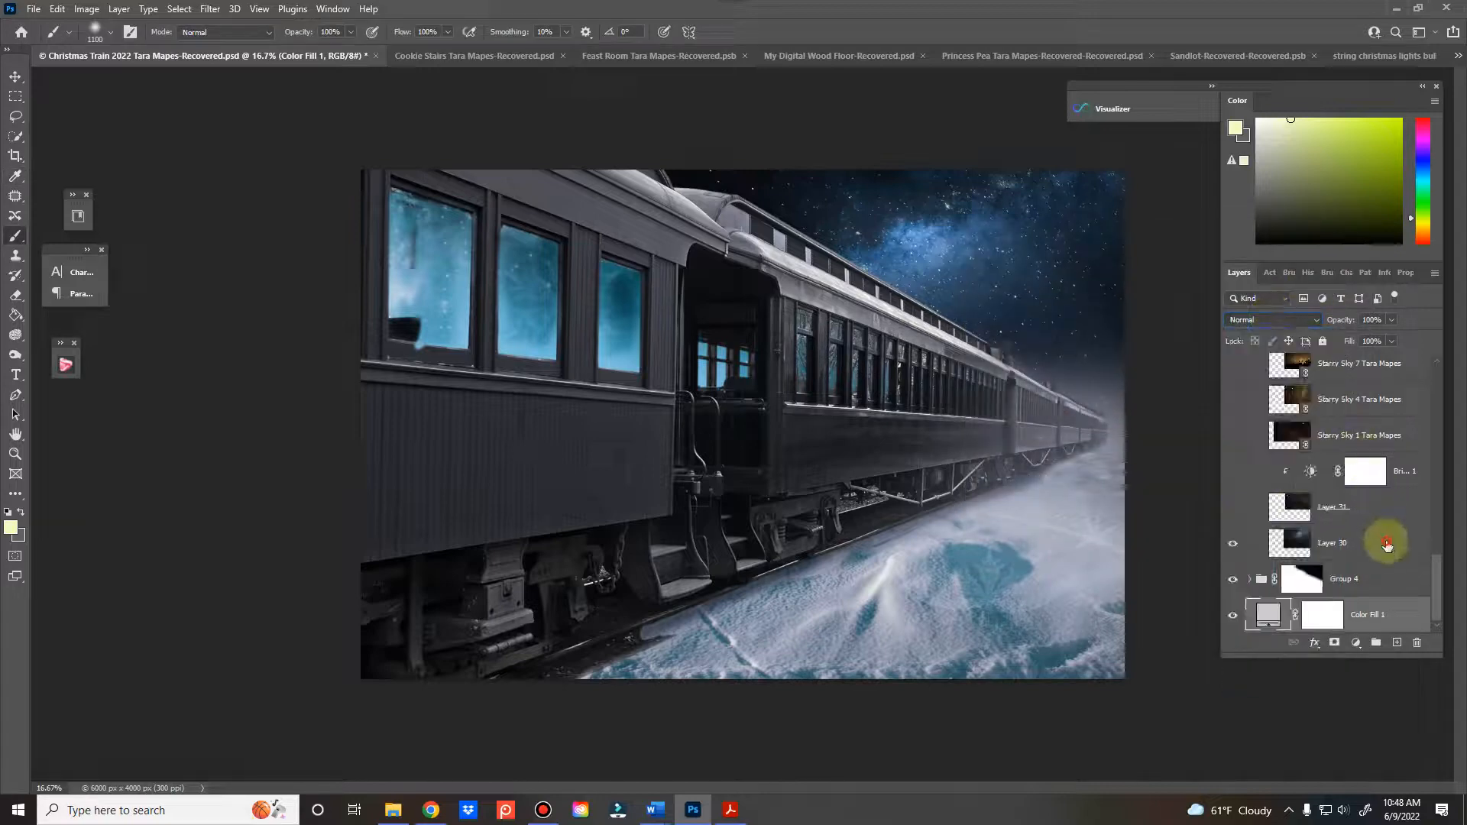
# Set the blend mode of the blue sky on Layer 30 to Hard Light
pyautogui.click(1285, 543)
pyautogui.click(1258, 320)
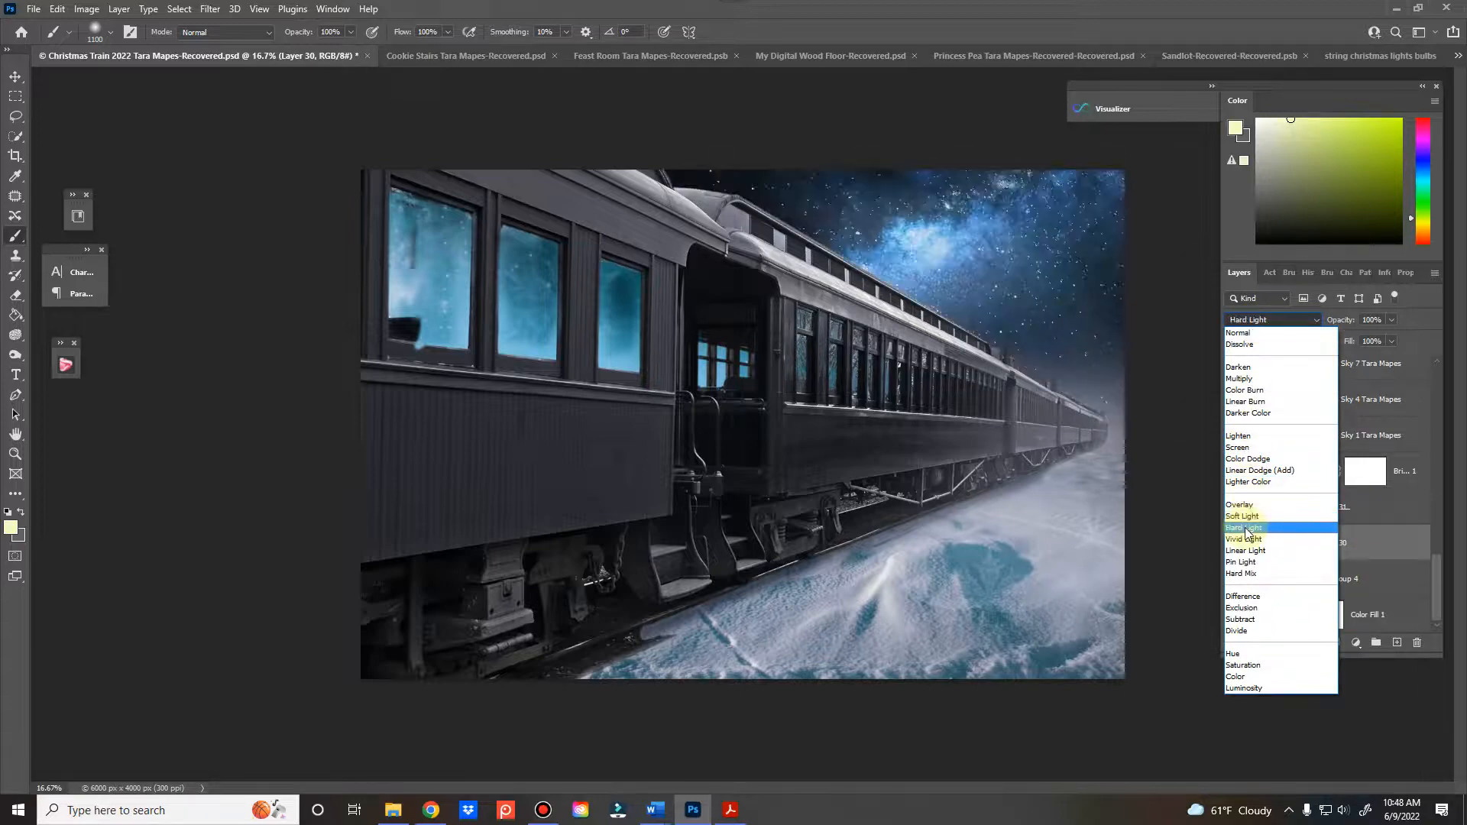
pyautogui.click(1247, 529)
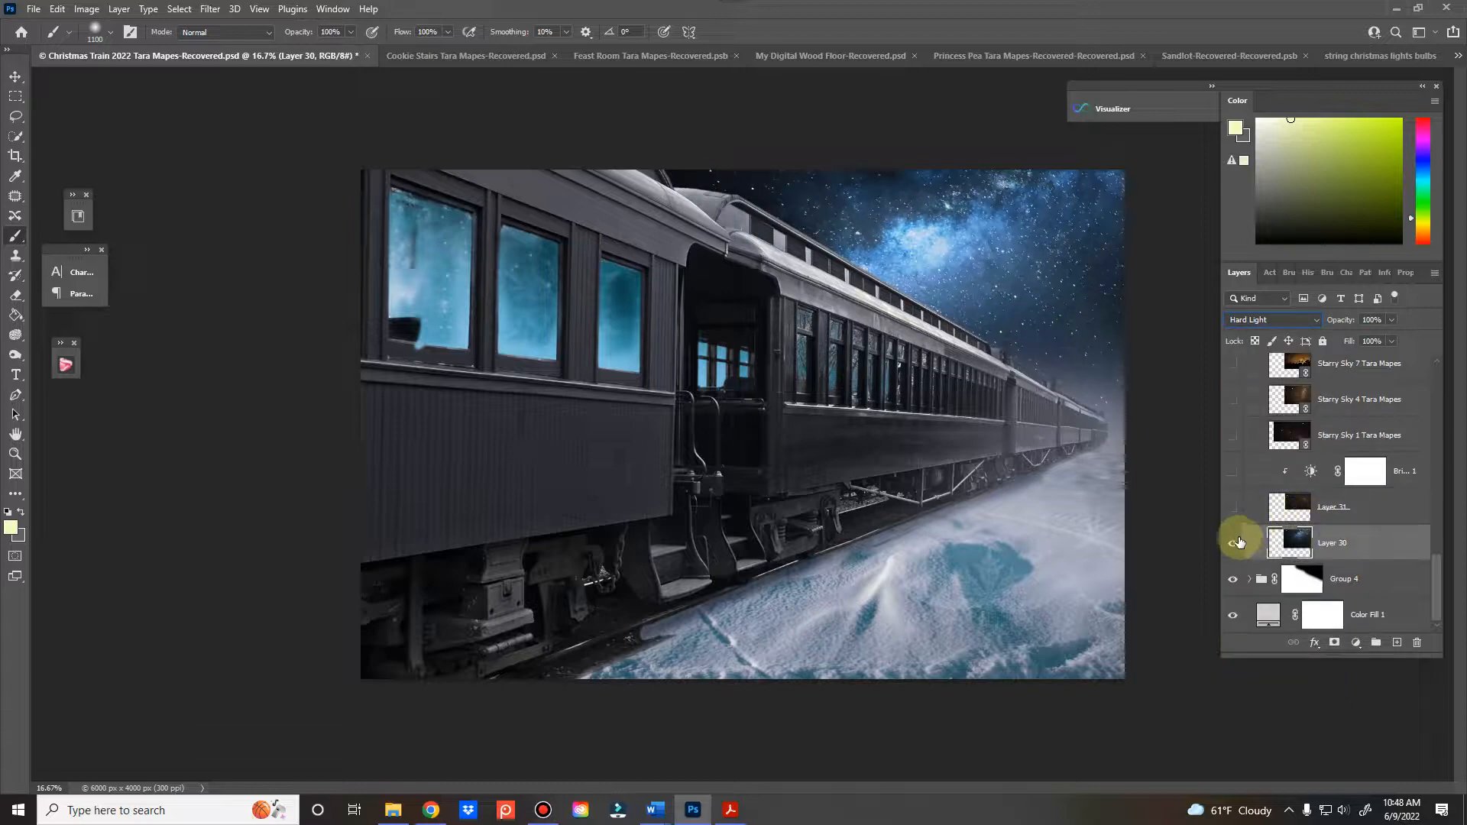
# Swap the sky by hiding Layer 30 and showing Layer 31
pyautogui.click(1233, 542)
pyautogui.click(1232, 507)
pyautogui.click(1330, 507)
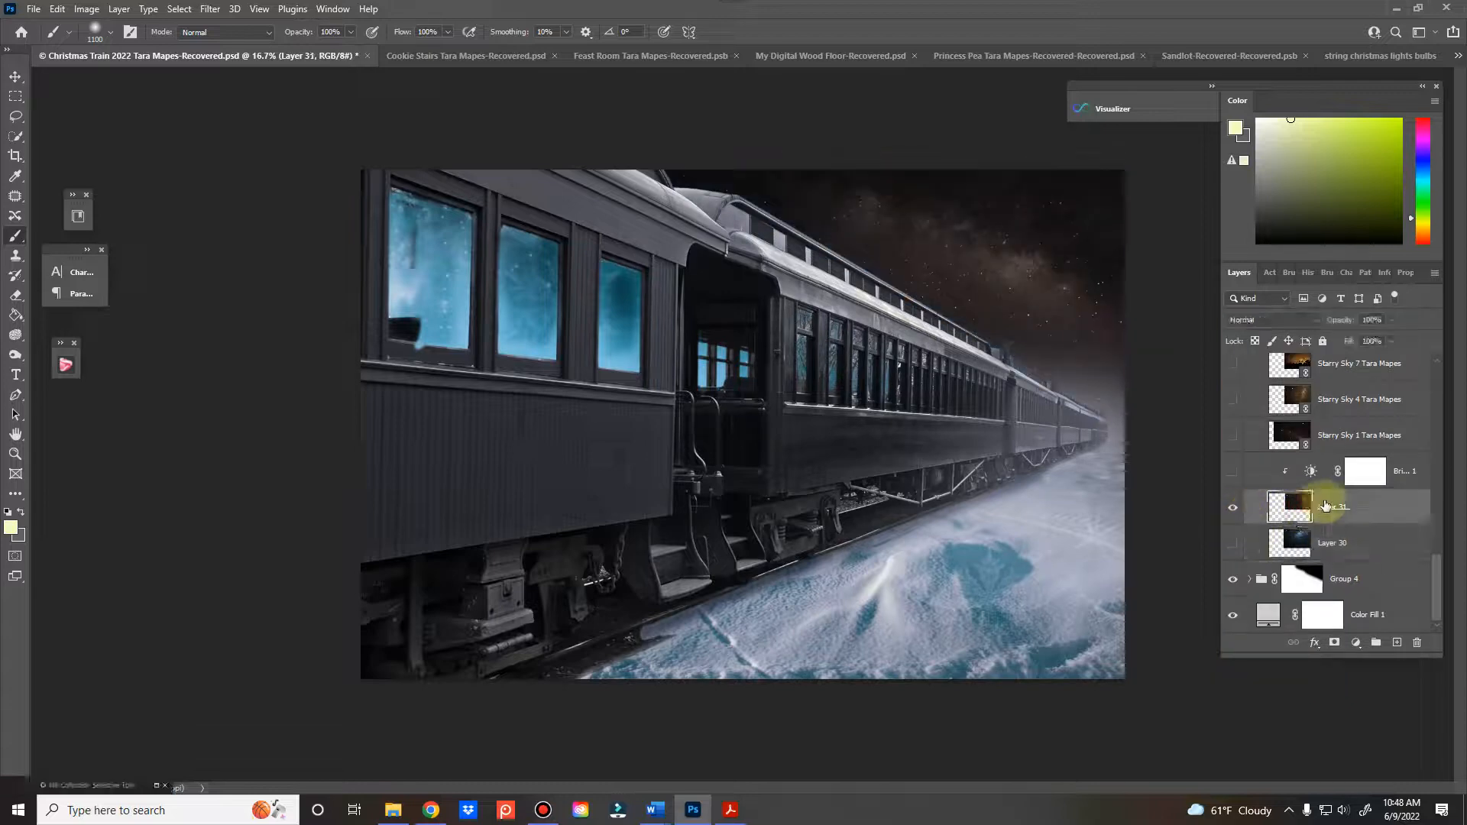
# Reposition the brown Milky Way sky on Layer 31 so its bright band sits above the distant train cars
pyautogui.hotkey('ctrl', 't')
pyautogui.moveTo(891, 406)
pyautogui.mouseDown()
pyautogui.moveTo(930, 268)
pyautogui.moveTo(882, 390)
pyautogui.mouseUp()
pyautogui.scroll(1, 883, 390)
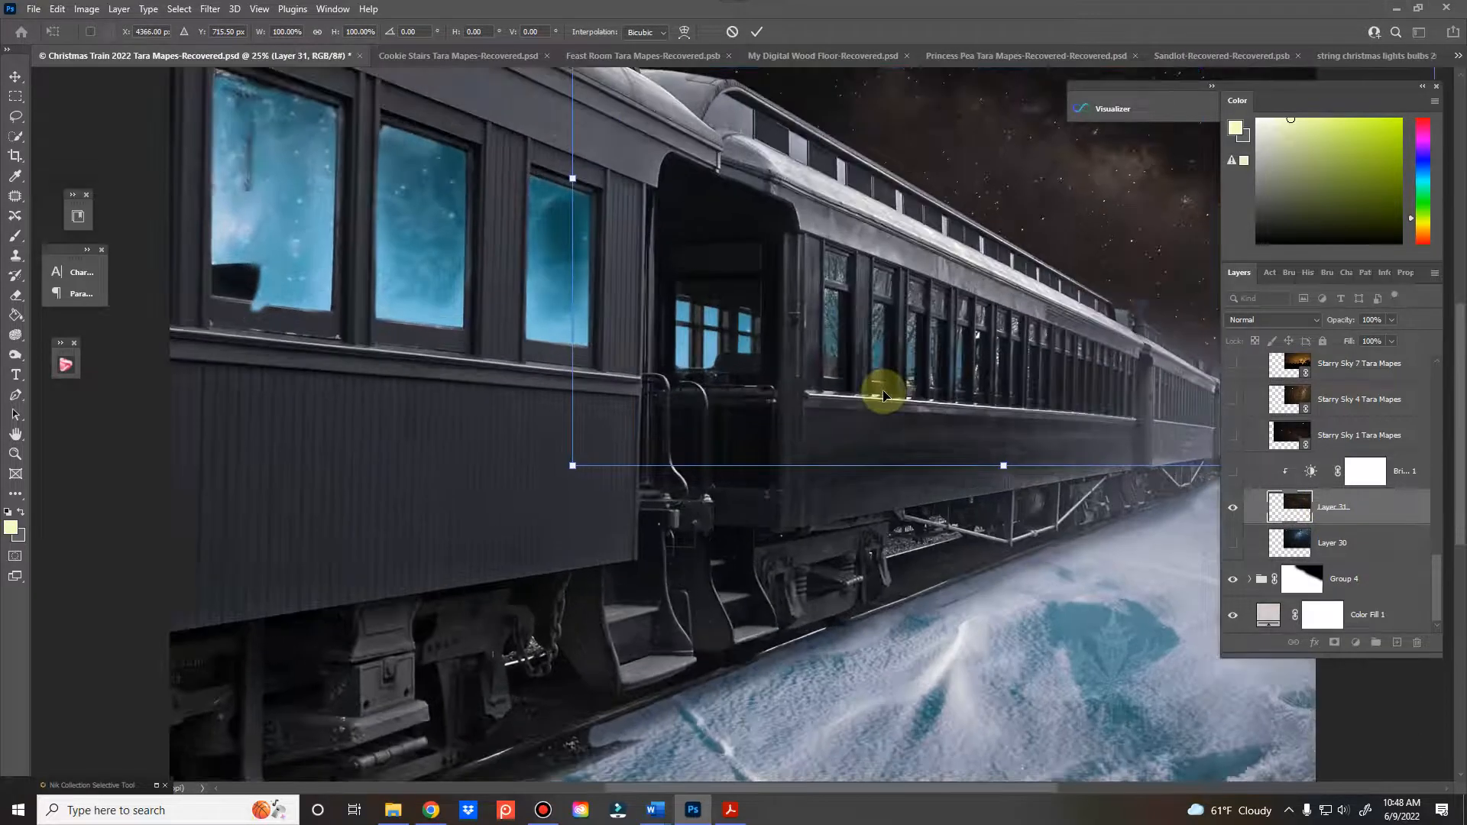
pyautogui.moveTo(976, 279); pyautogui.dragTo(868, 304)
pyautogui.scroll(1, 1018, 289)
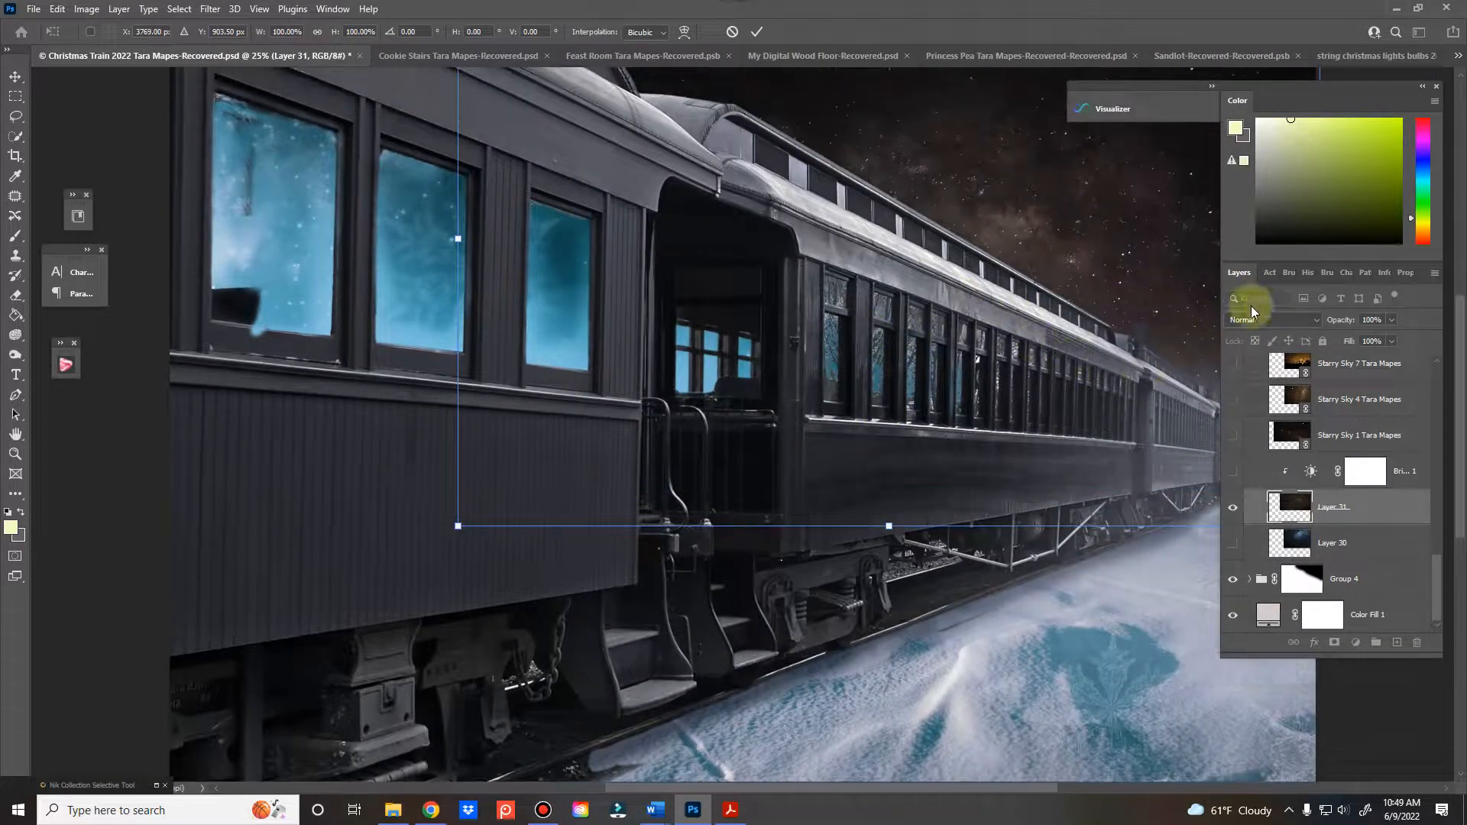
pyautogui.scroll(3, 1202, 311)
pyautogui.moveTo(1263, 89); pyautogui.dragTo(1286, 88)
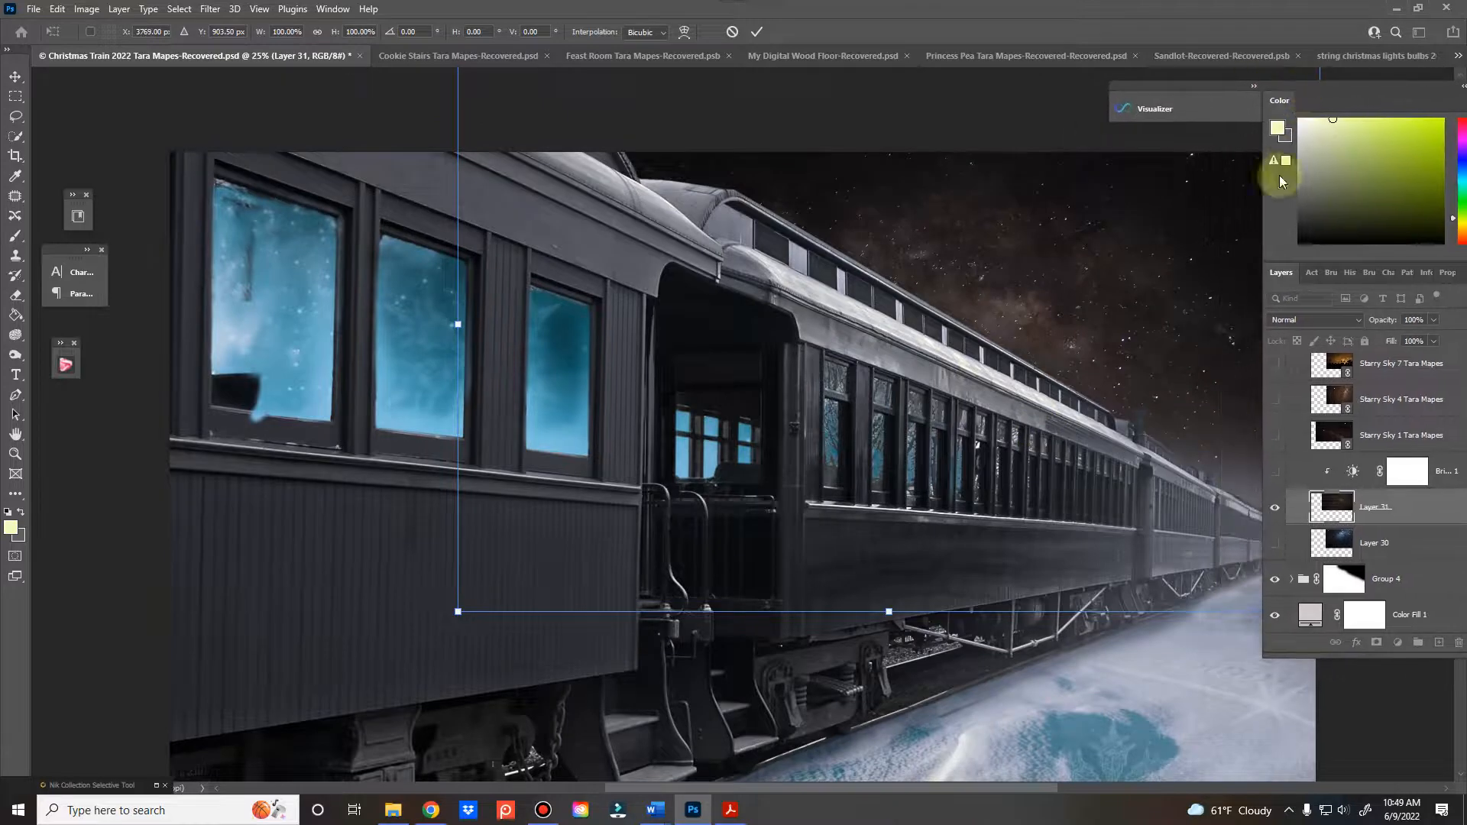
pyautogui.moveTo(1114, 268); pyautogui.dragTo(1218, 264)
pyautogui.moveTo(1006, 318); pyautogui.dragTo(1154, 228)
pyautogui.click(766, 33)
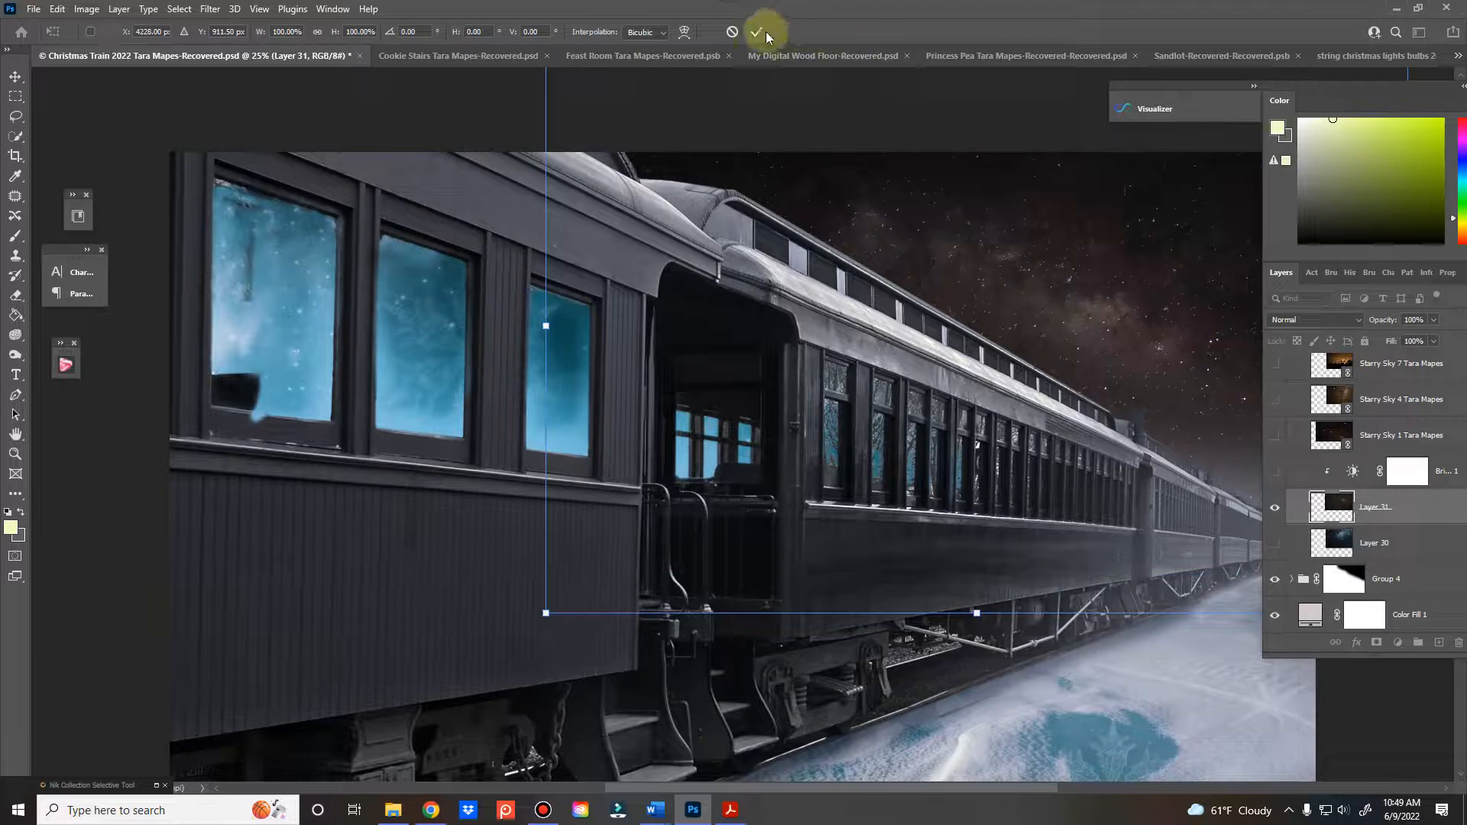
pyautogui.hotkey('ctrl', '-')
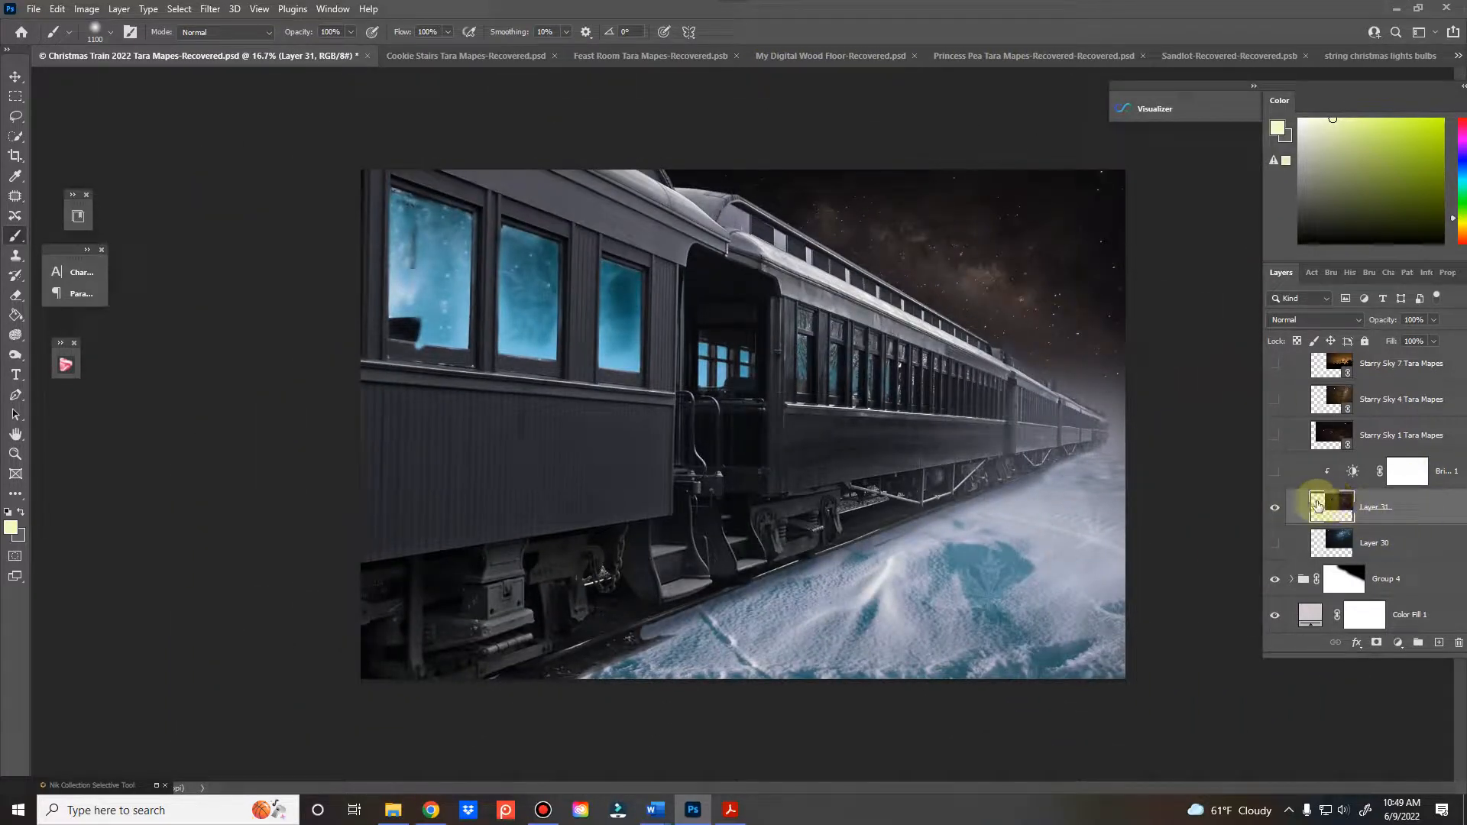
# Set the Brightness/Contrast adjustment above Layer 31 to brightness -40 and contrast 8, and hide that adjustment
pyautogui.click(1275, 475)
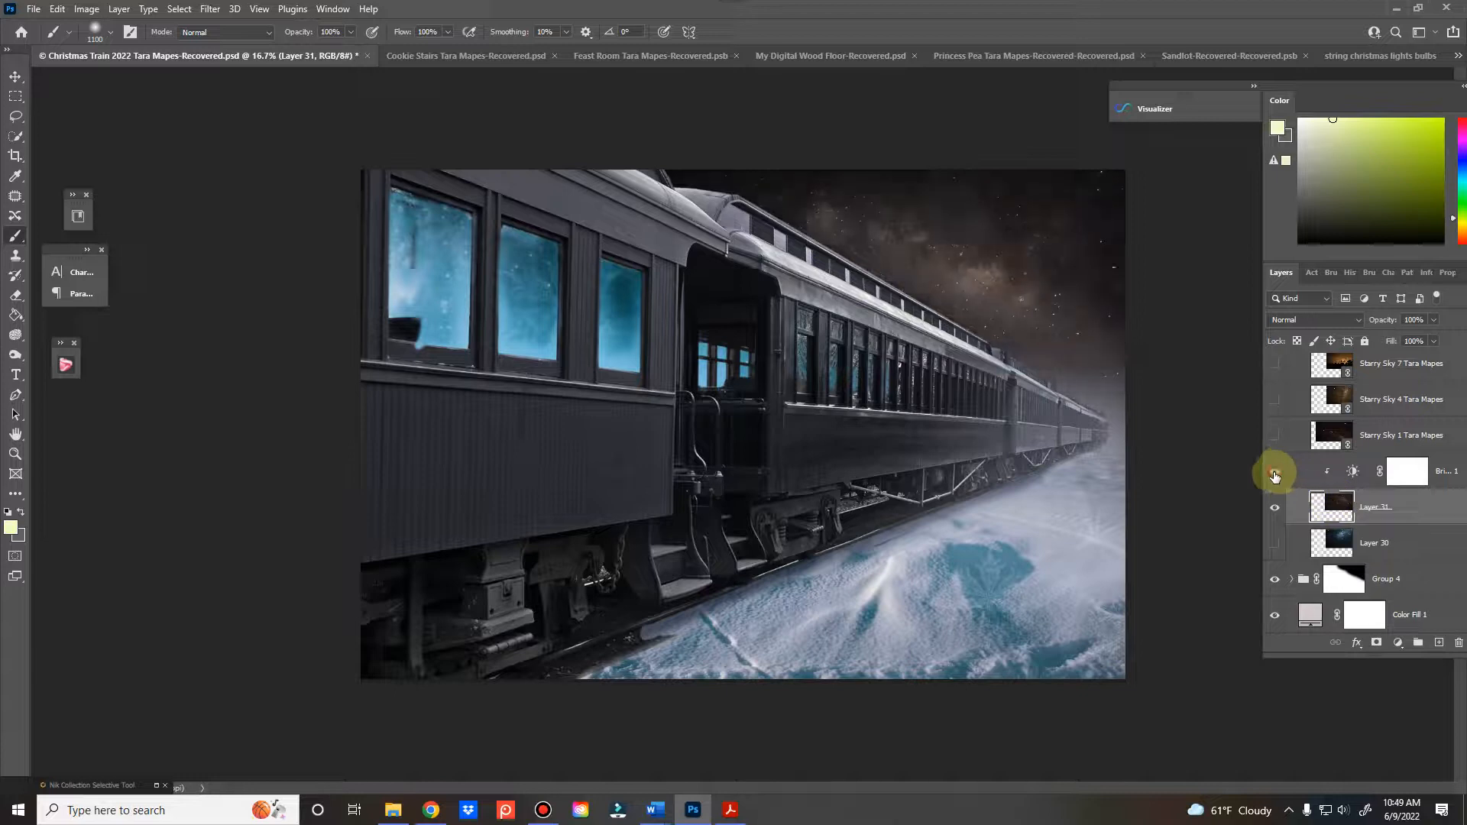
pyautogui.click(1274, 474)
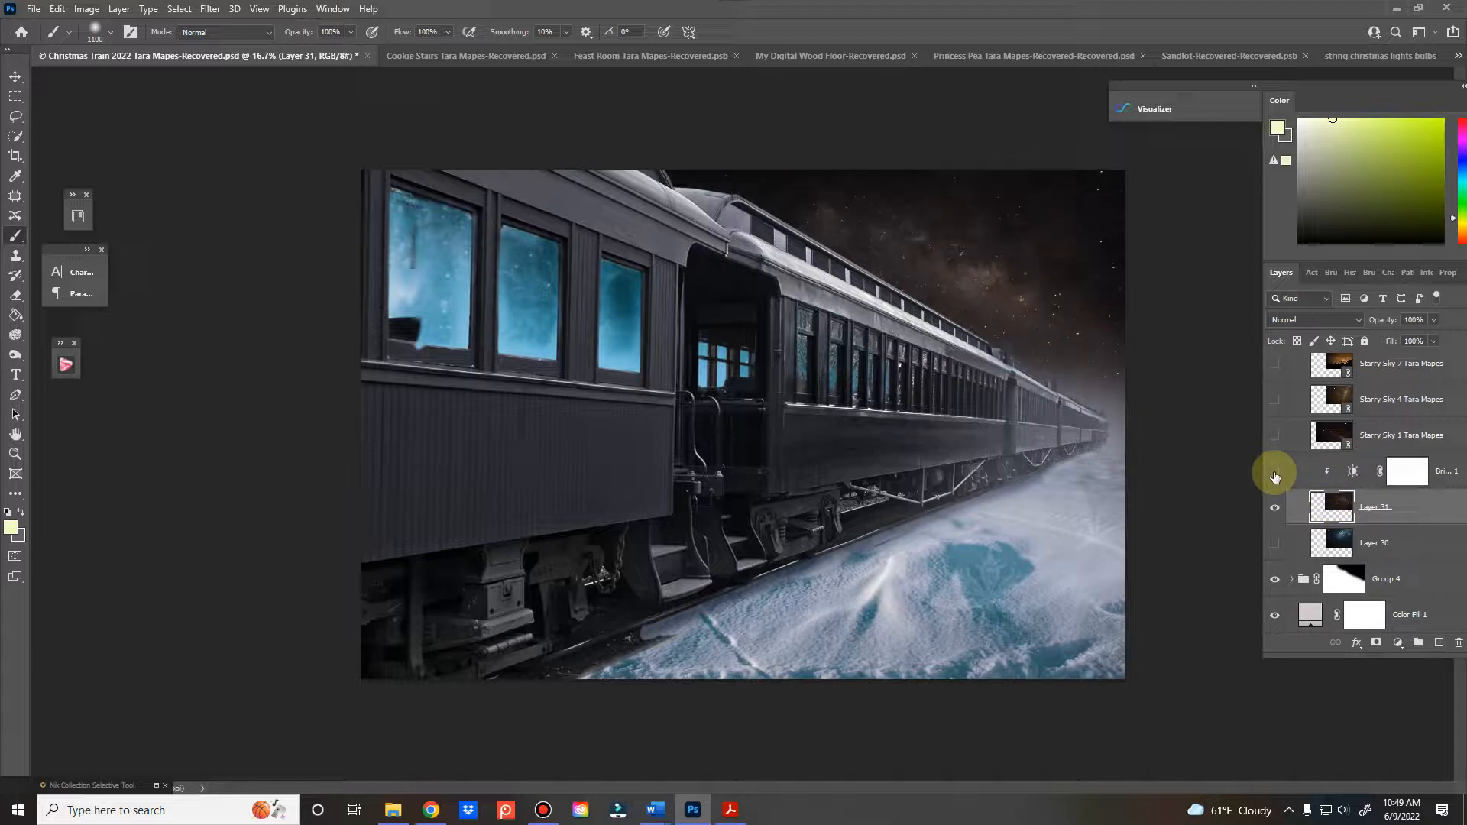
pyautogui.click(1275, 474)
pyautogui.click(1275, 475)
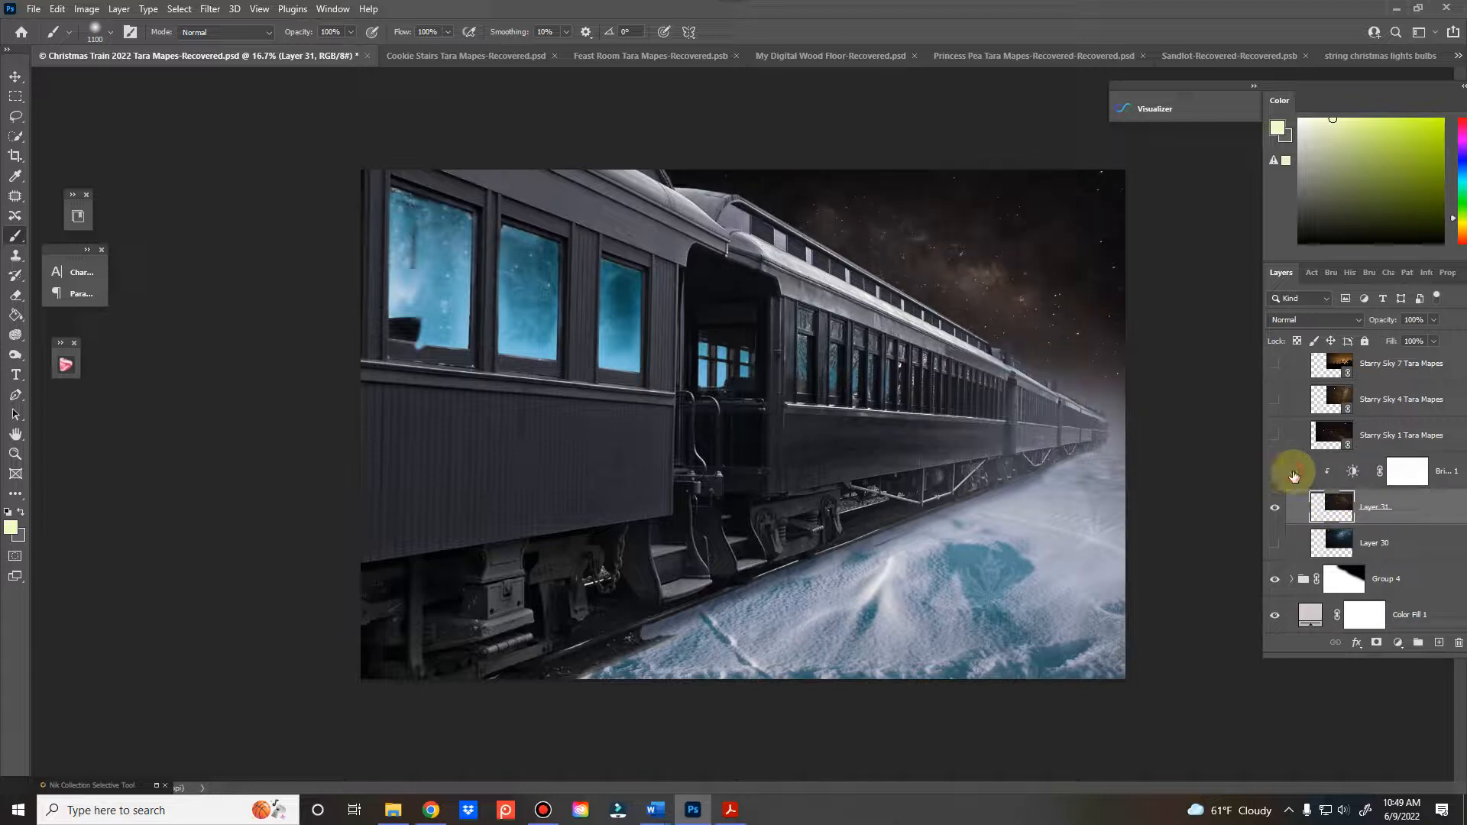
pyautogui.doubleClick(1345, 475)
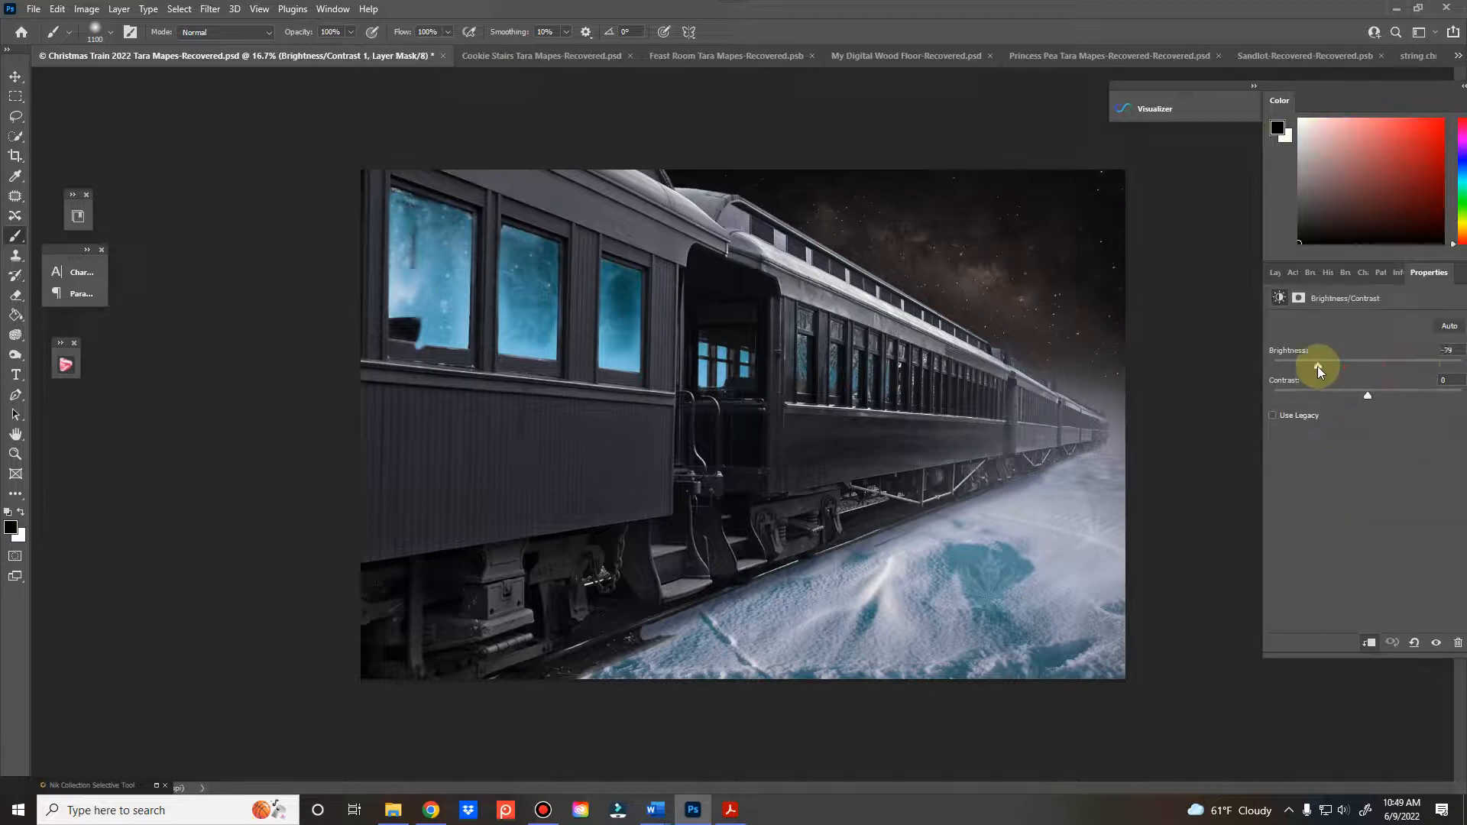
pyautogui.click(1275, 273)
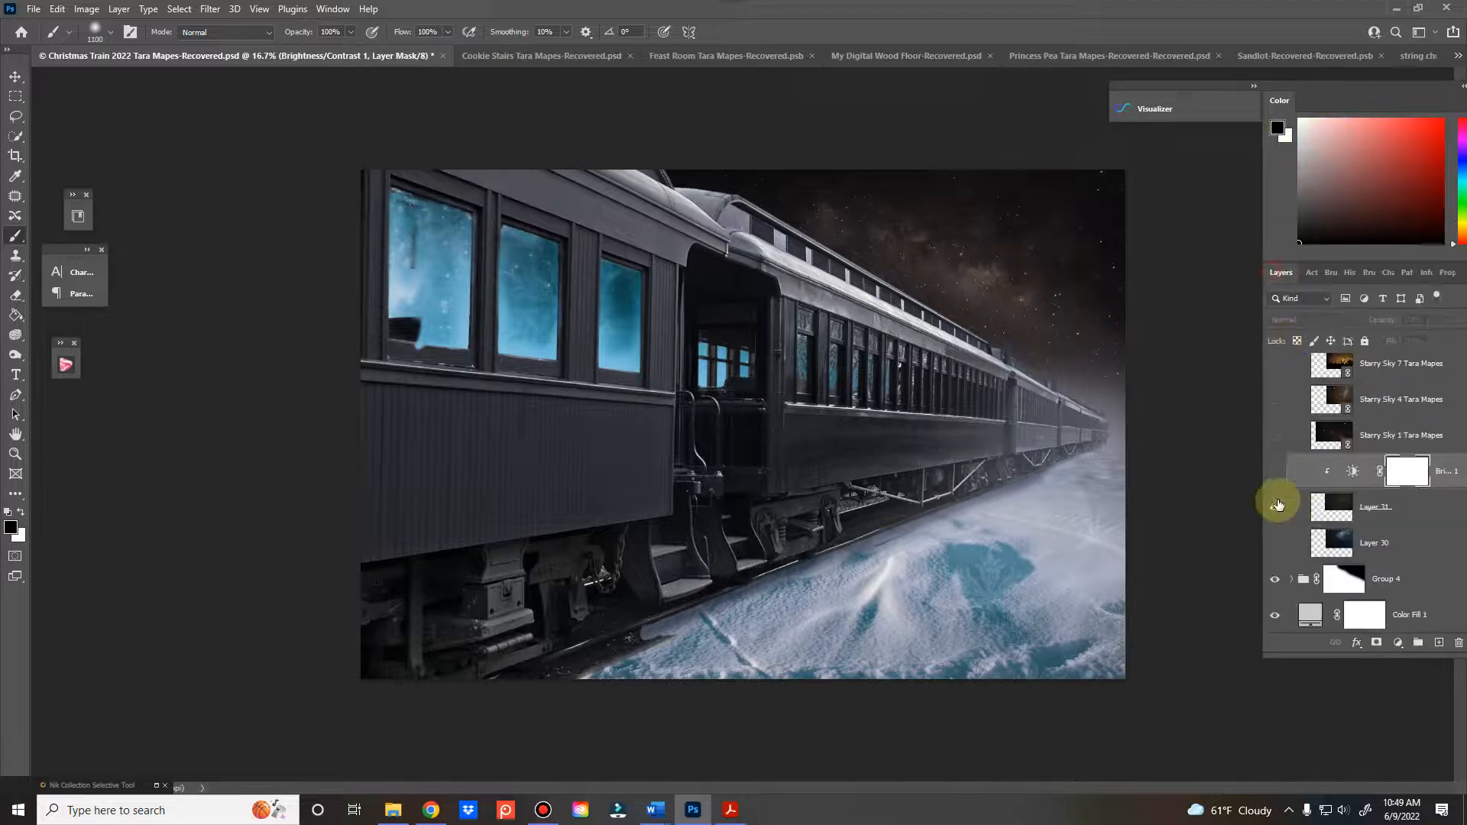
pyautogui.click(1276, 506)
pyautogui.doubleClick(1358, 474)
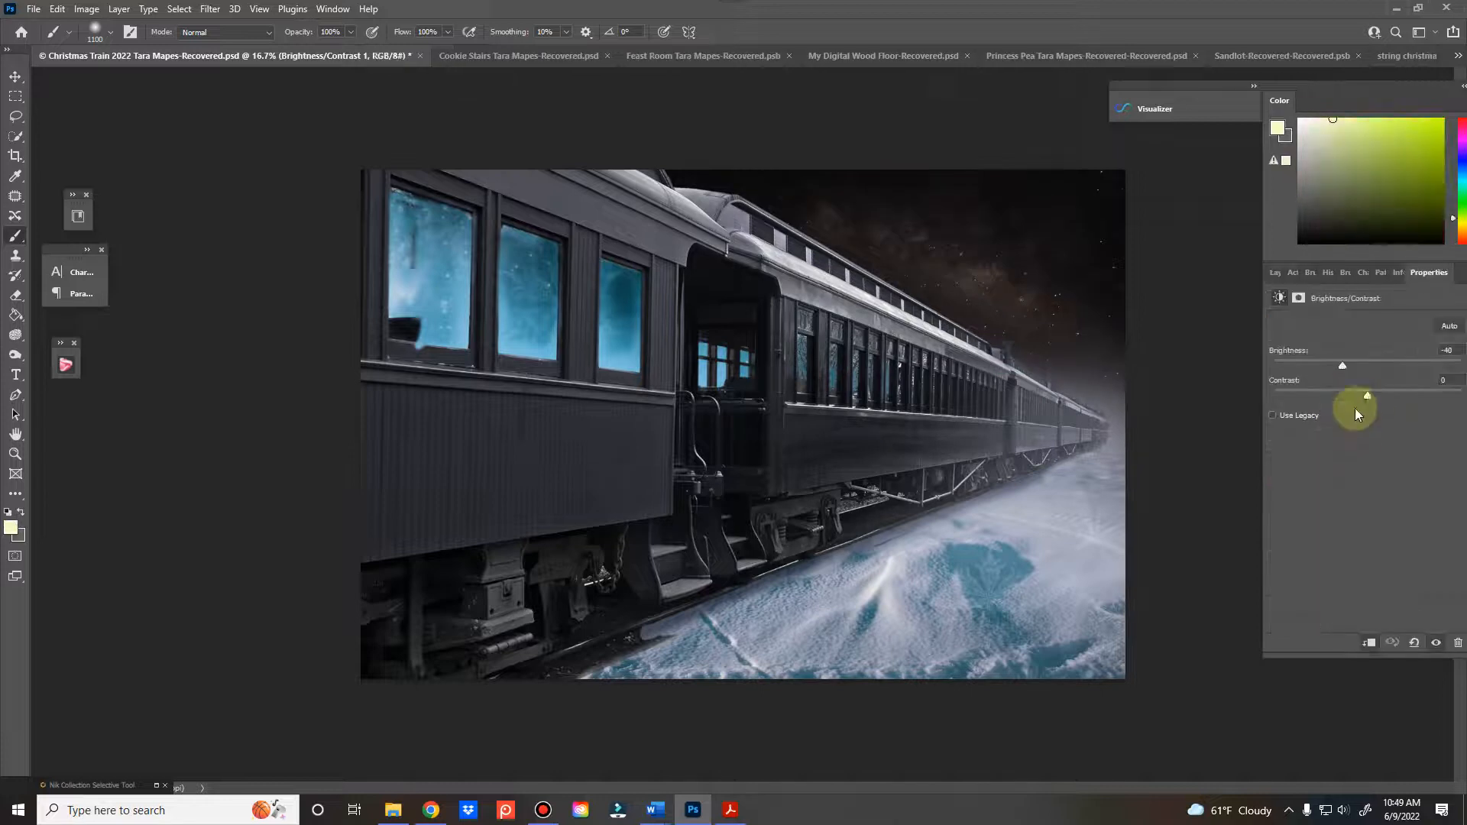
pyautogui.moveTo(1403, 393); pyautogui.dragTo(1436, 393)
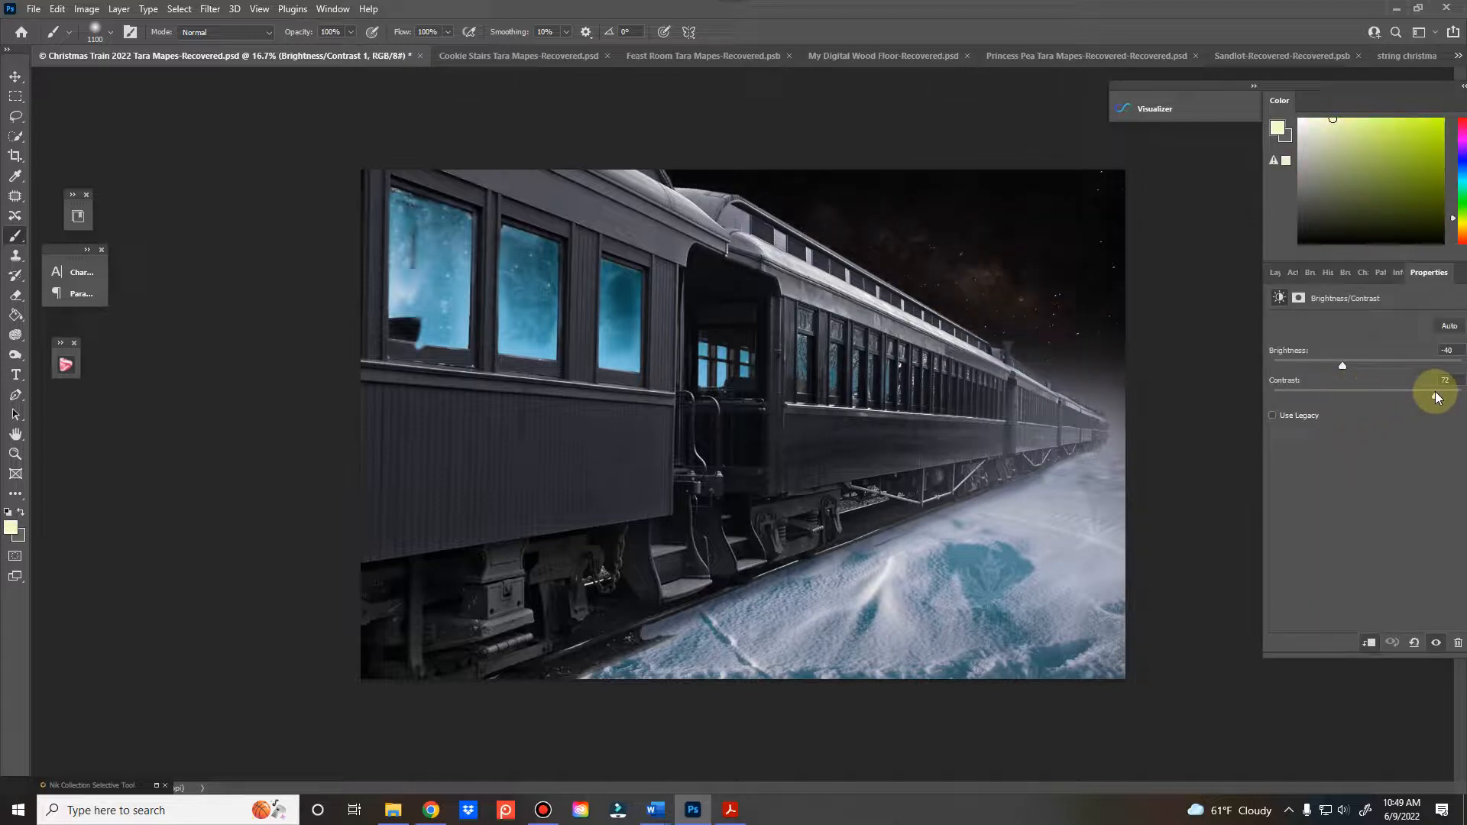
pyautogui.click(1278, 273)
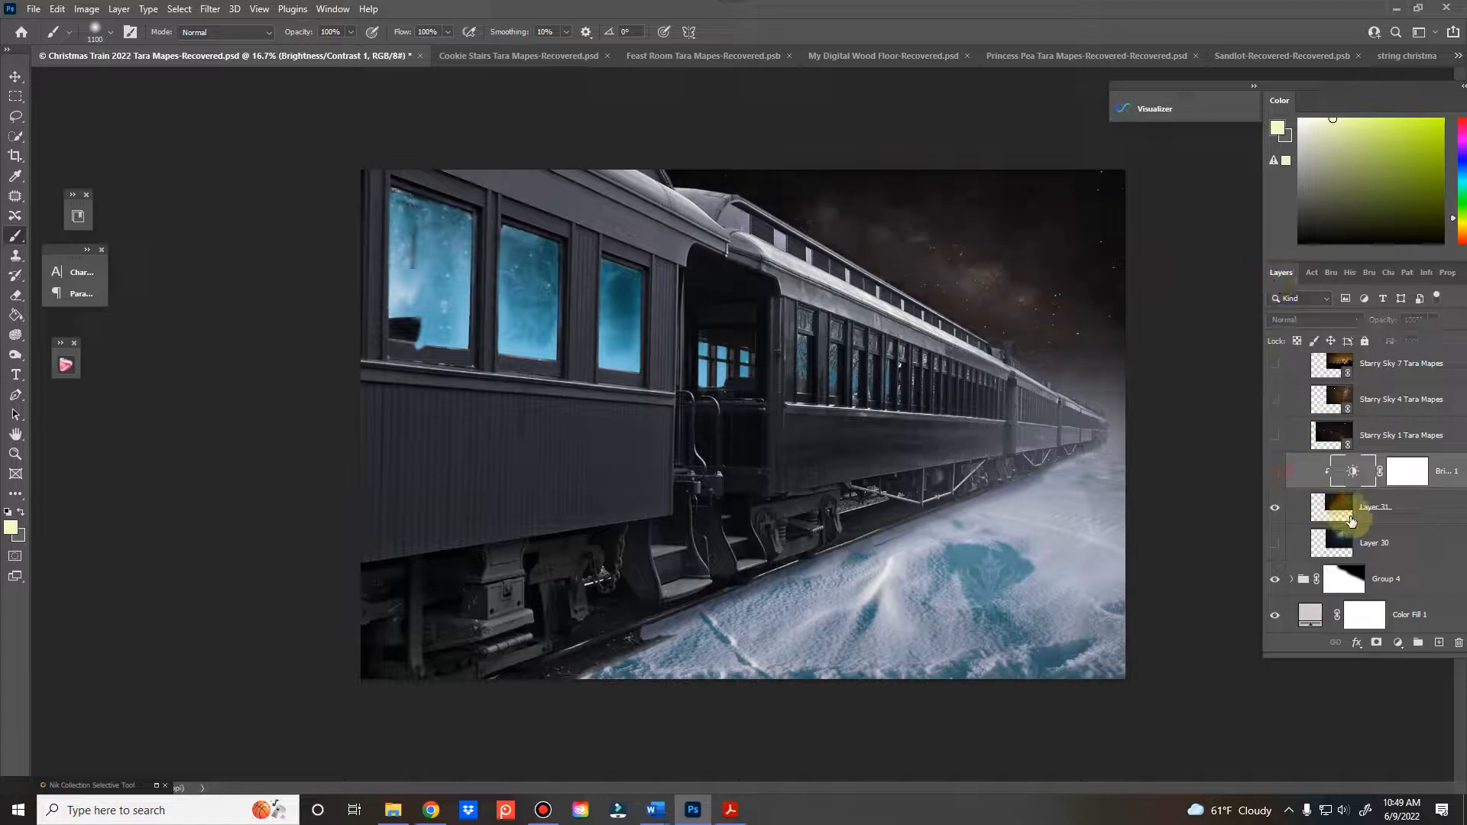
pyautogui.click(1332, 506)
pyautogui.click(1275, 472)
# Apply a Camera Raw filter to Layer 31 with exposure +0.95, contrast +63 and shadows +24
pyautogui.click(211, 10)
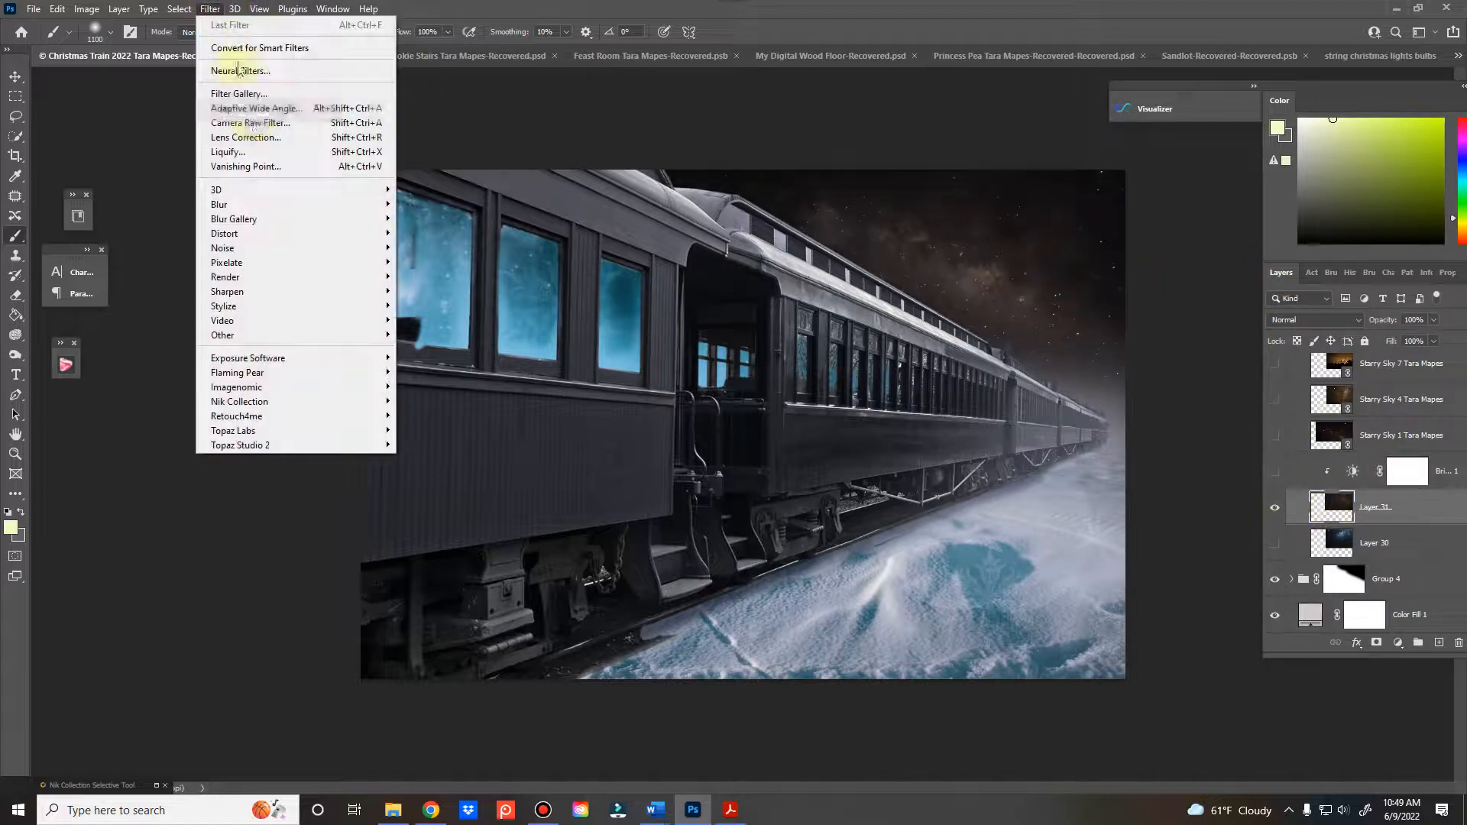
pyautogui.click(246, 121)
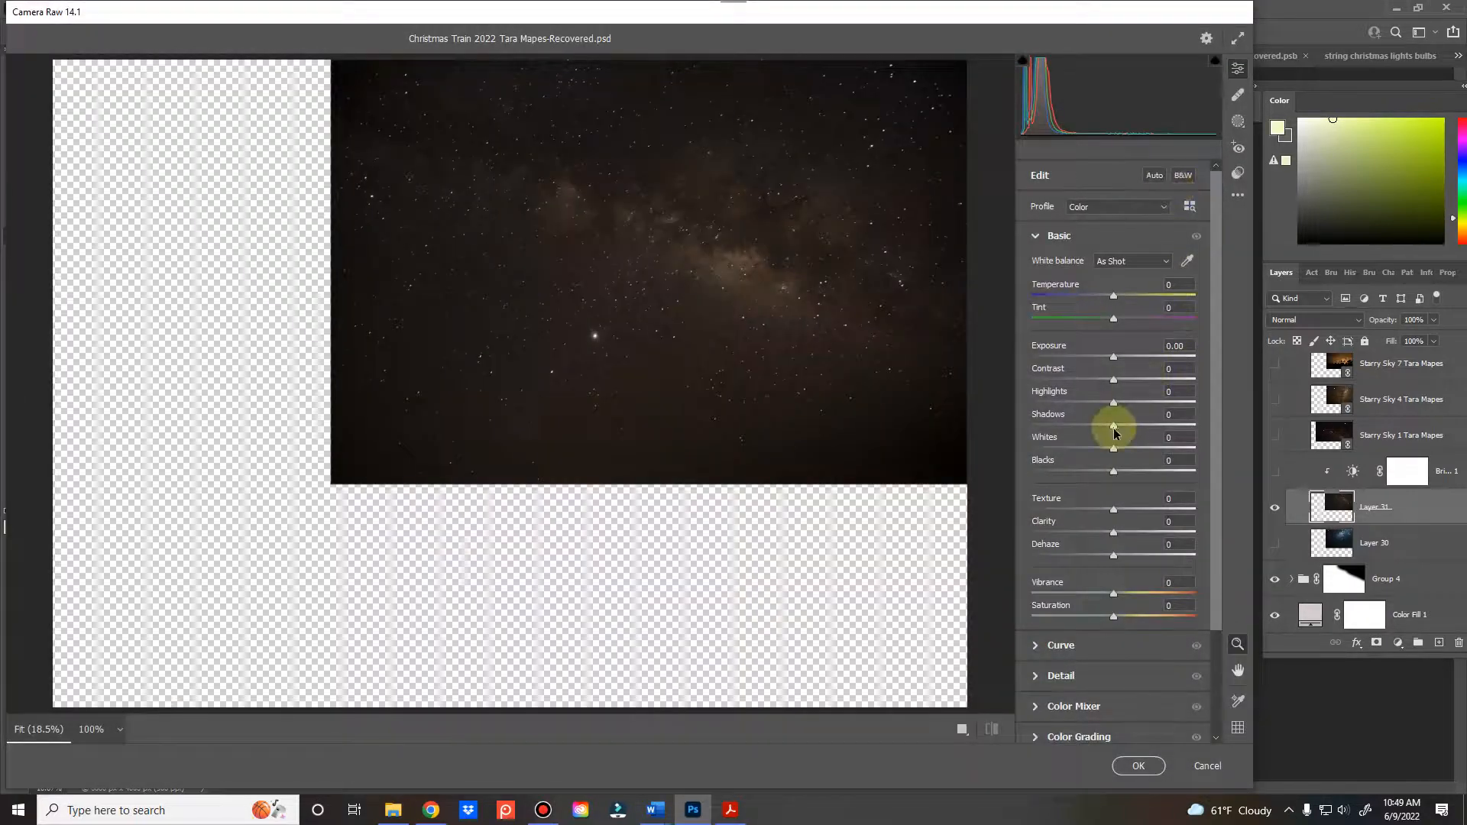
pyautogui.moveTo(1114, 425)
pyautogui.mouseDown()
pyautogui.moveTo(1167, 426)
pyautogui.moveTo(1135, 425)
pyautogui.mouseUp()
pyautogui.moveTo(1113, 357); pyautogui.dragTo(1162, 389)
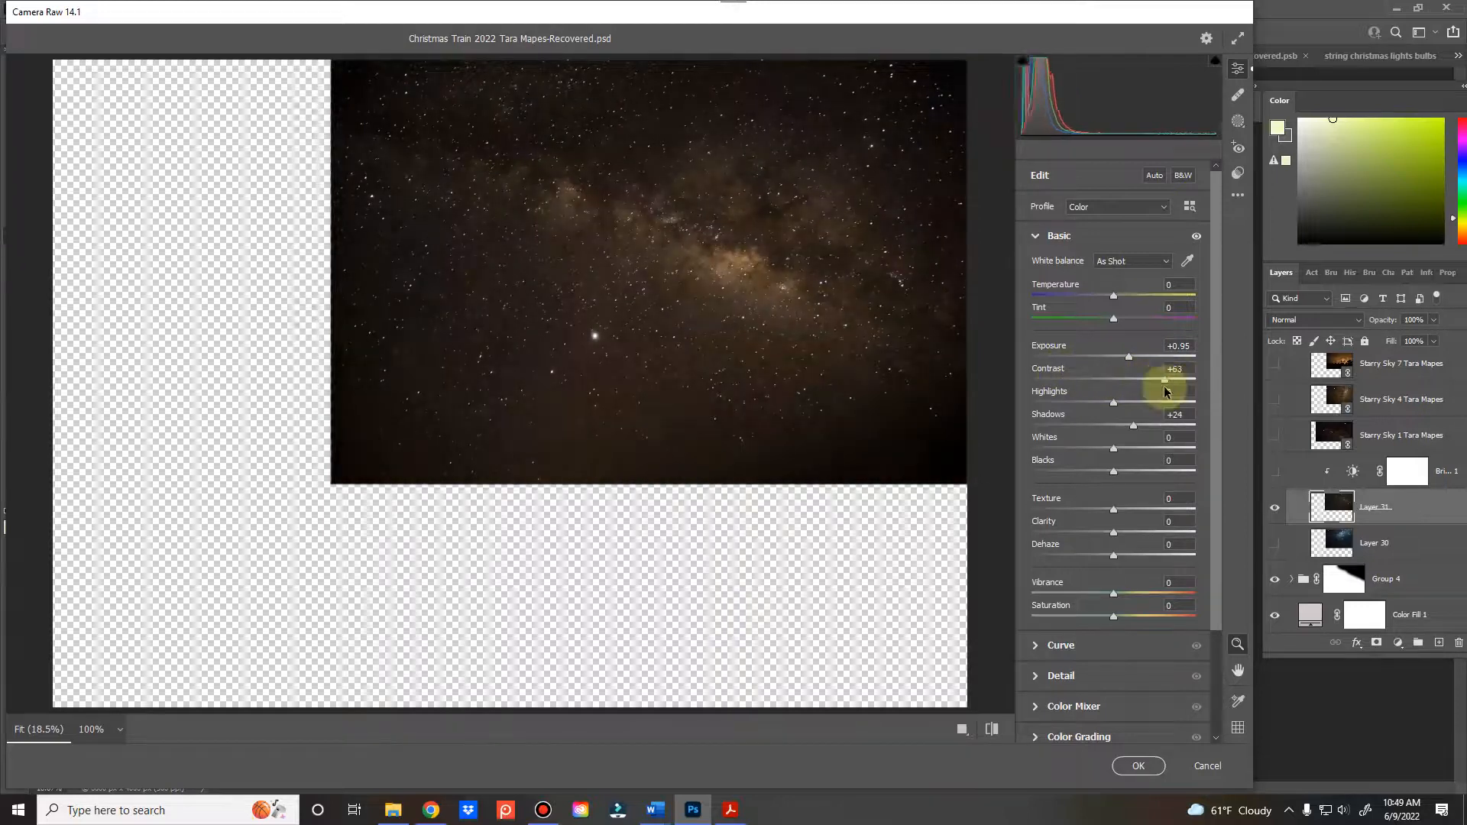
pyautogui.click(1137, 766)
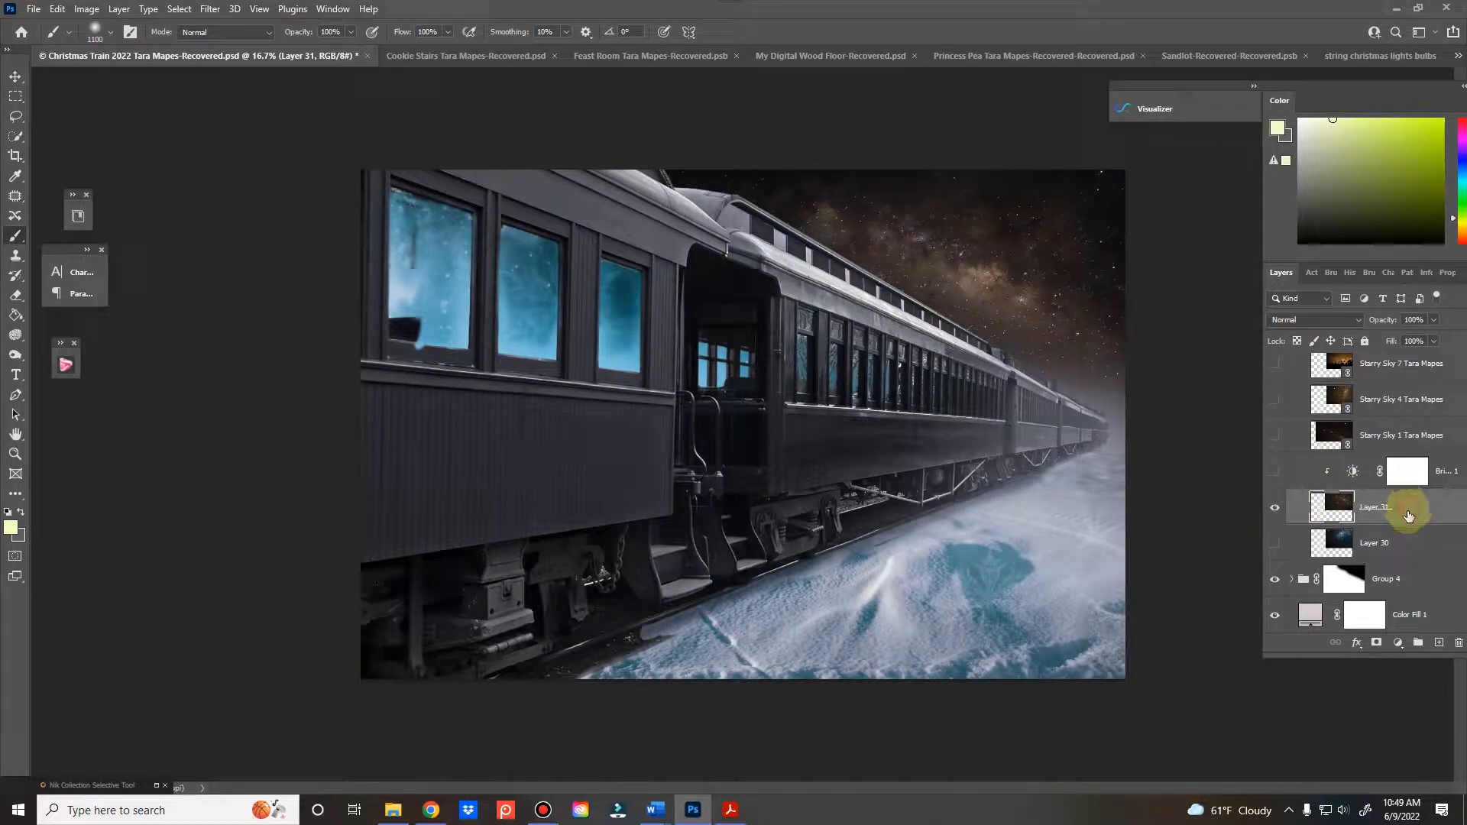
# Add a clipped Hue/Saturation adjustment above Layer 31 with Colorize on, hue 280 and saturation 39, and hide that adjustment
pyautogui.click(1399, 643)
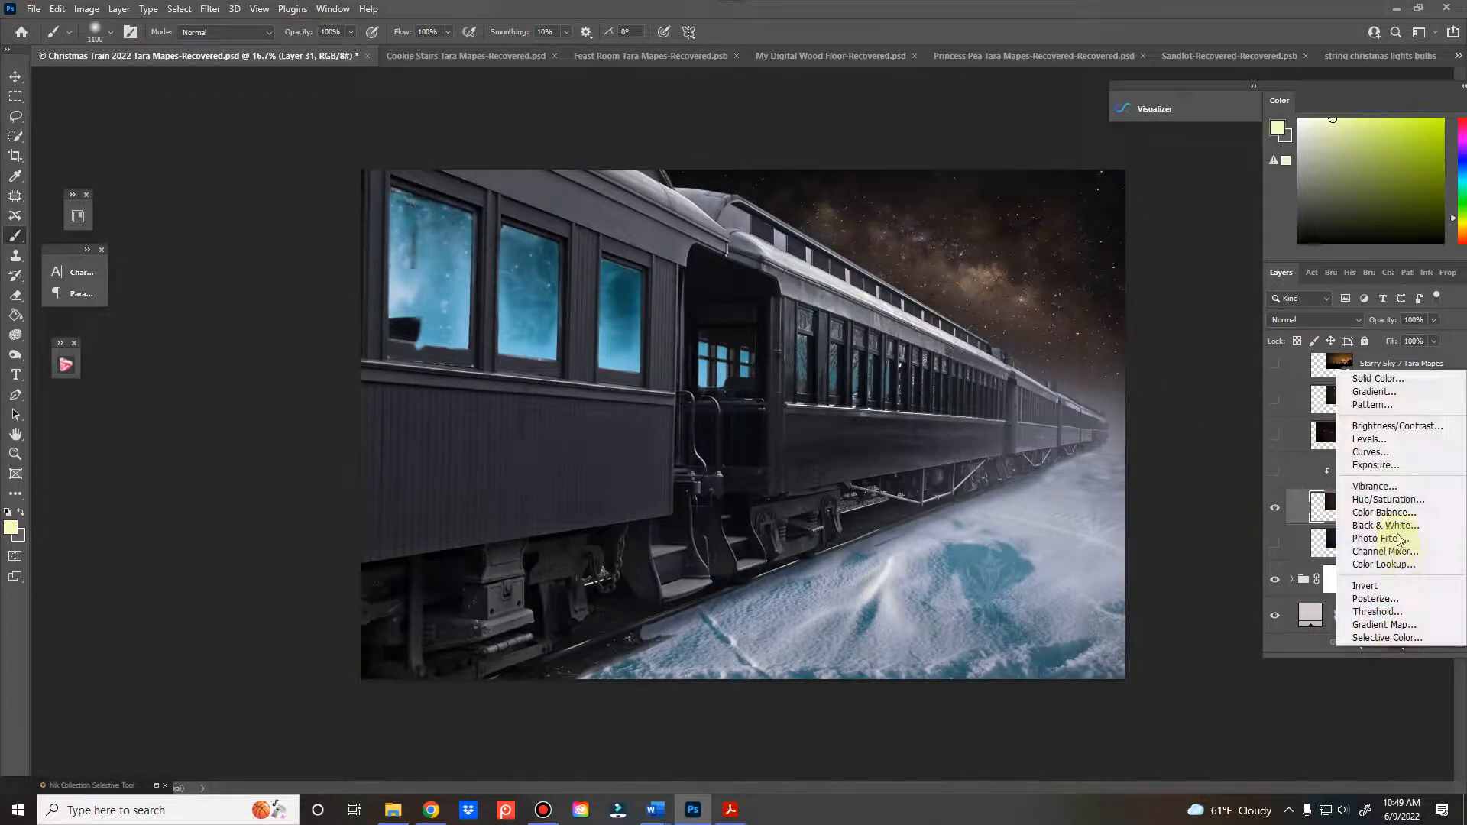
pyautogui.click(1368, 498)
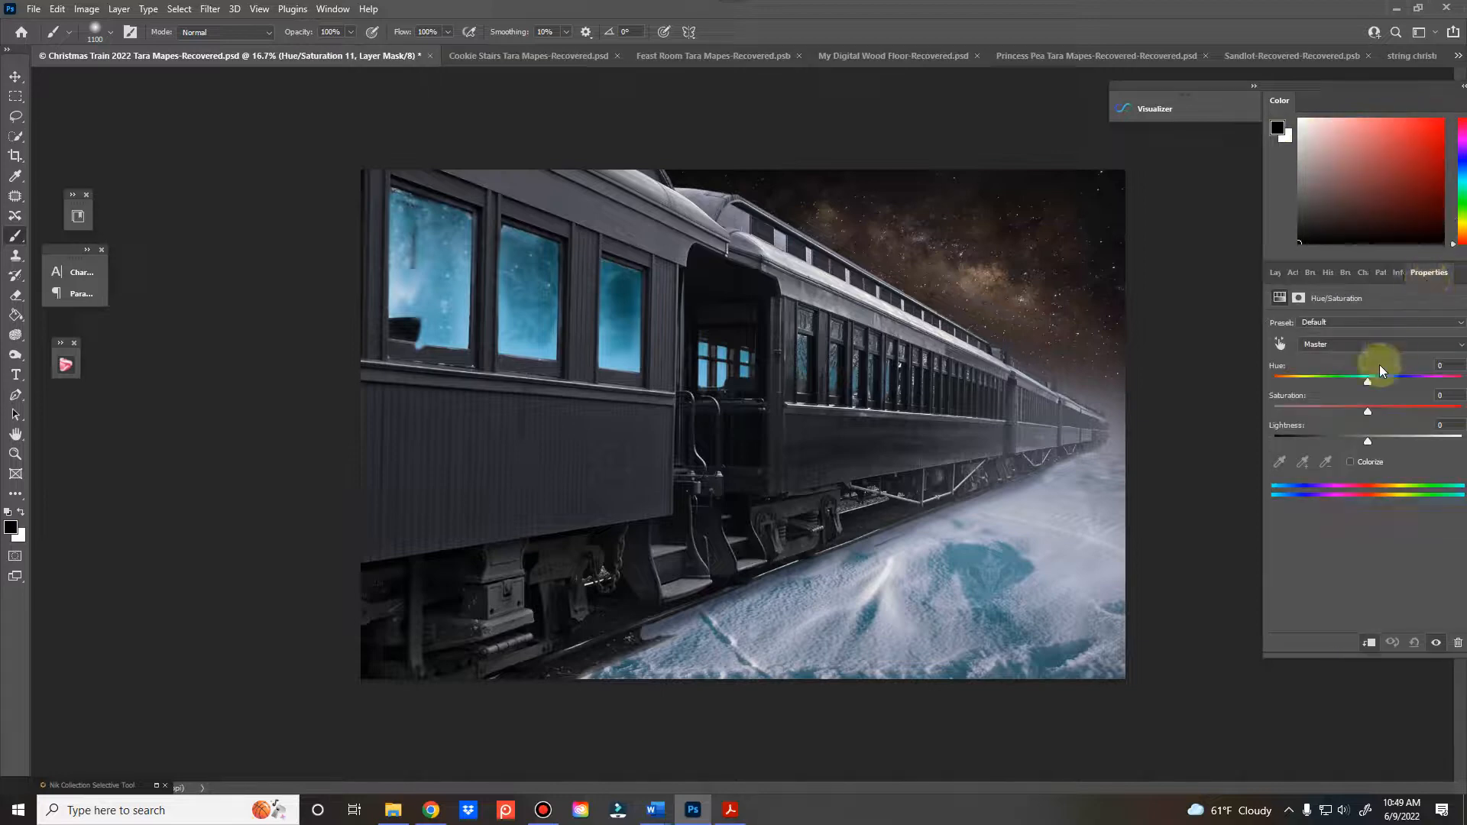
pyautogui.moveTo(1381, 370); pyautogui.dragTo(1418, 413)
pyautogui.click(1349, 461)
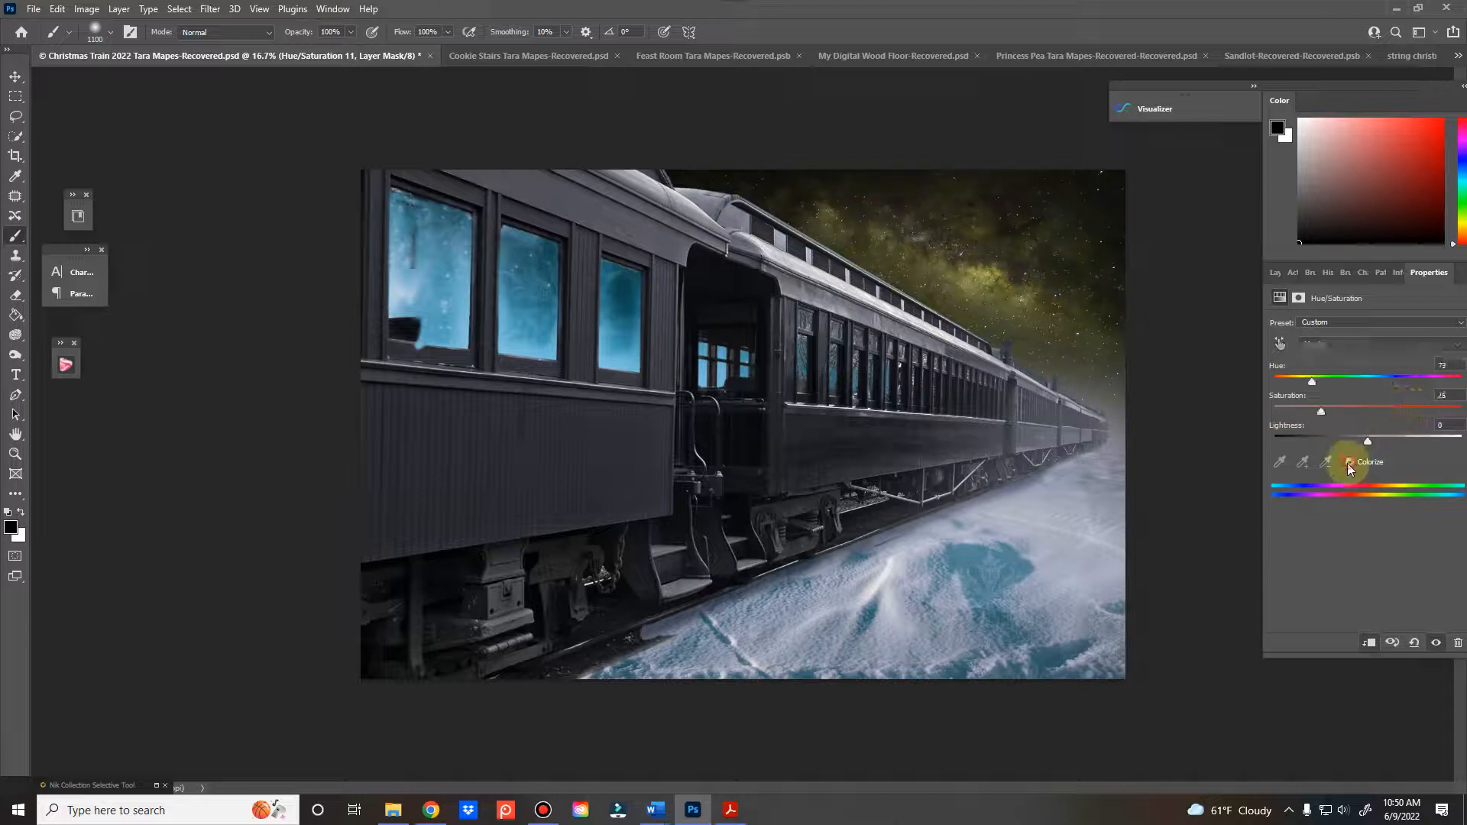
pyautogui.moveTo(1311, 380); pyautogui.dragTo(1422, 382)
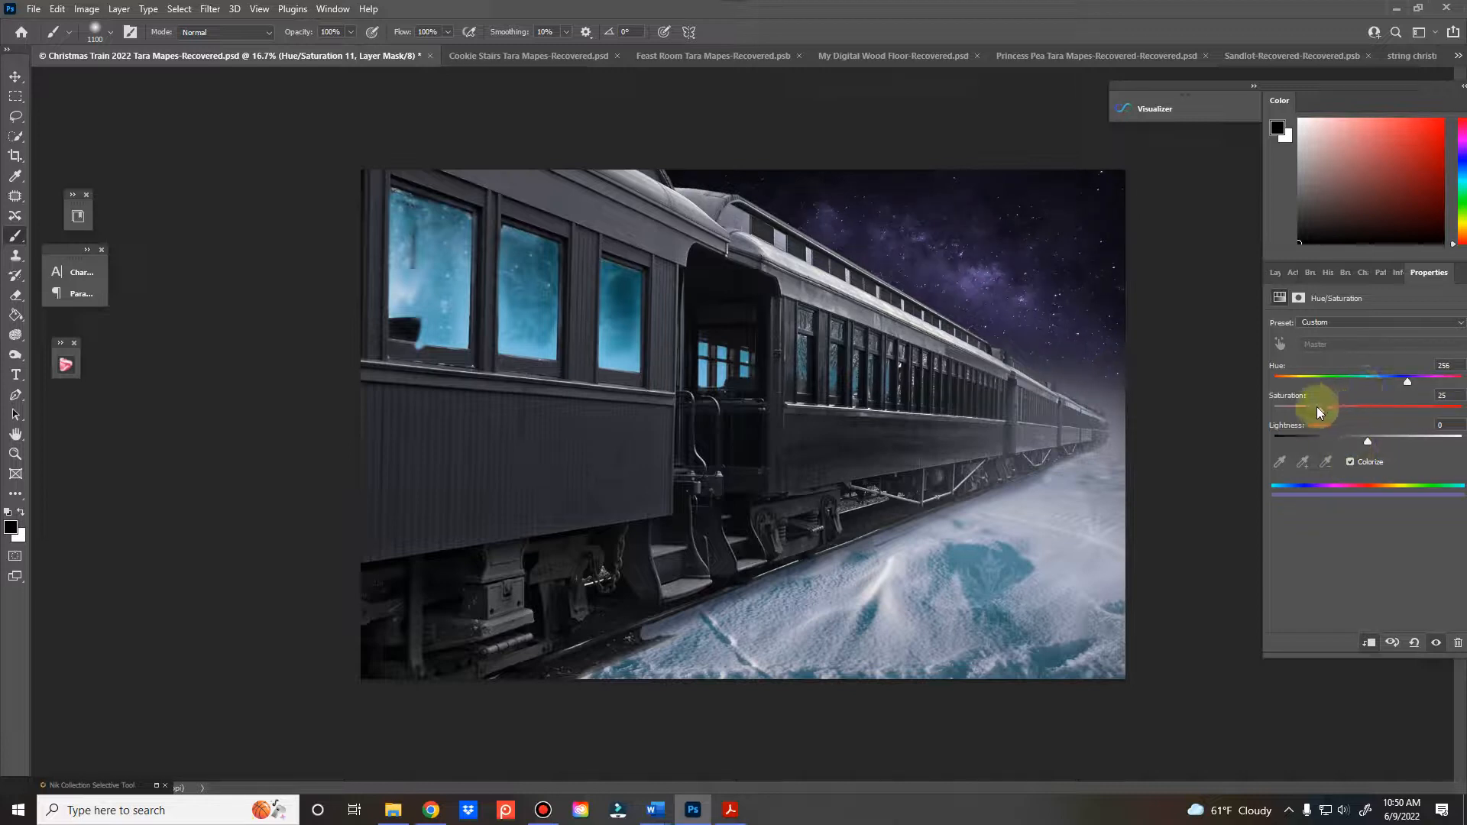
pyautogui.moveTo(1320, 410); pyautogui.dragTo(1425, 382)
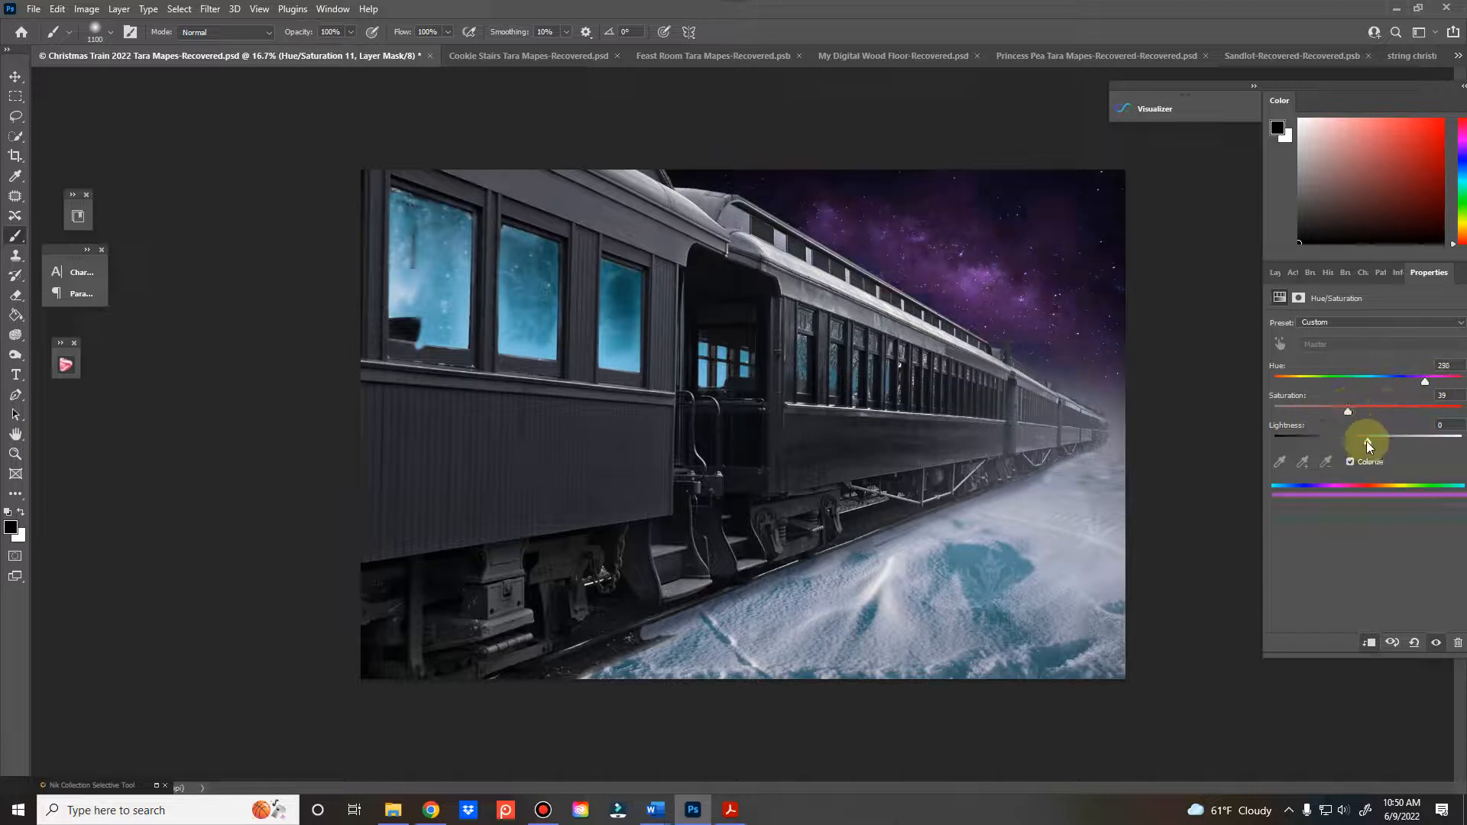
pyautogui.click(1276, 272)
pyautogui.click(1275, 507)
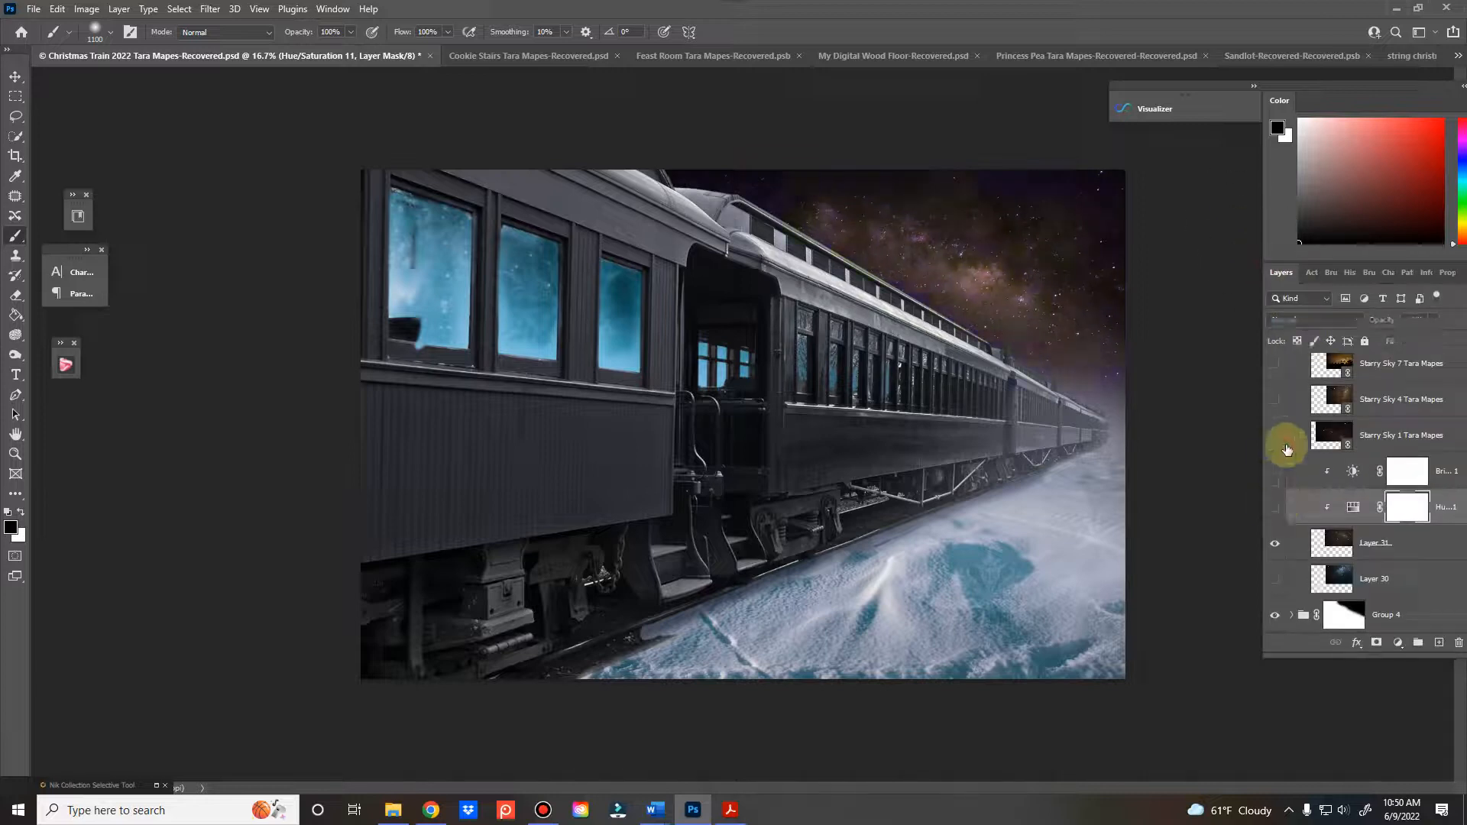
# Show the Starry Sky 1 layer and move it up and to the right so its faint Milky Way sits above the distant train cars
pyautogui.click(1277, 435)
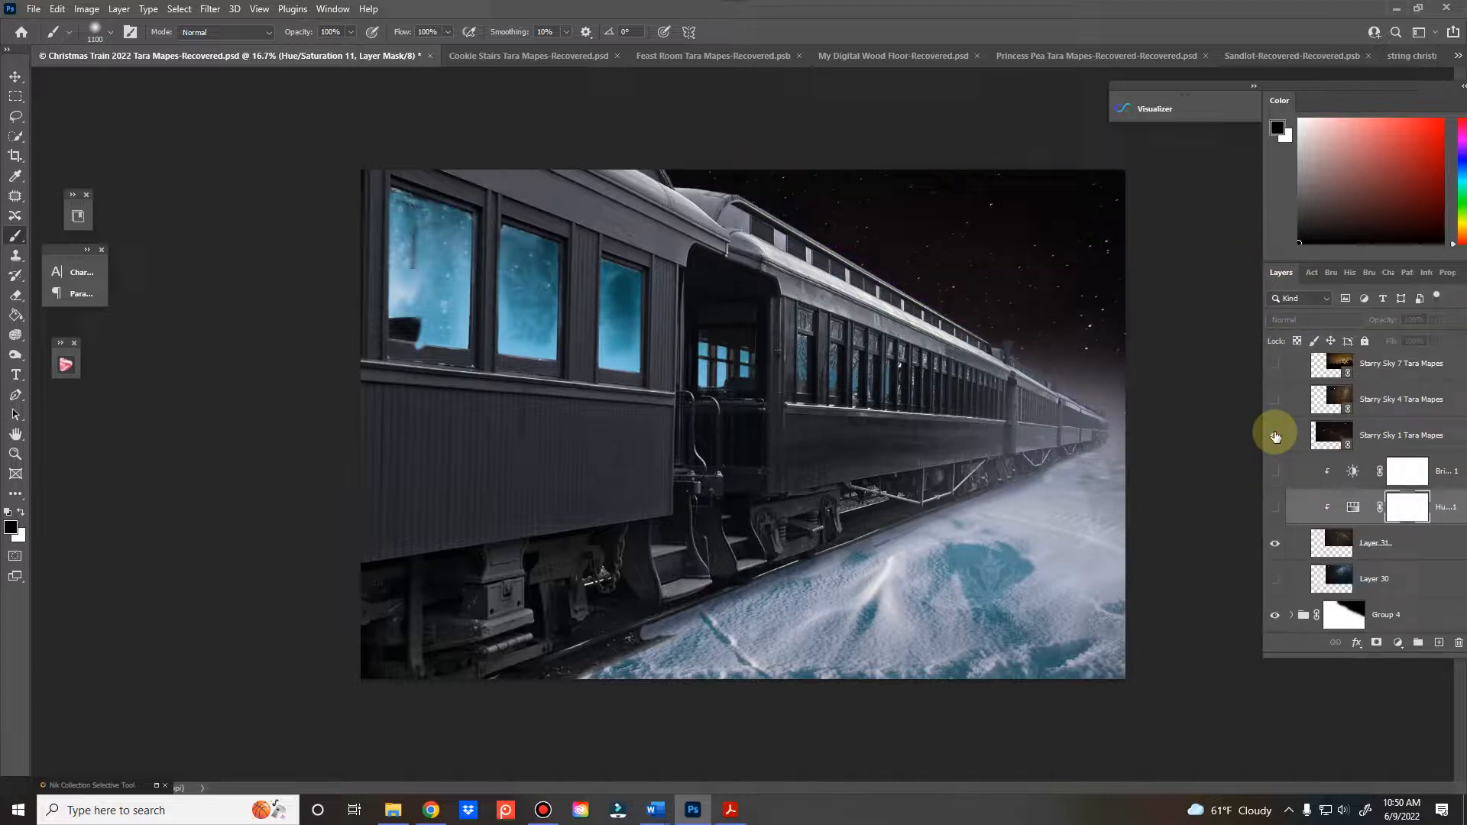
pyautogui.click(1329, 433)
pyautogui.hotkey('ctrl', 't')
pyautogui.moveTo(884, 410); pyautogui.dragTo(1042, 263)
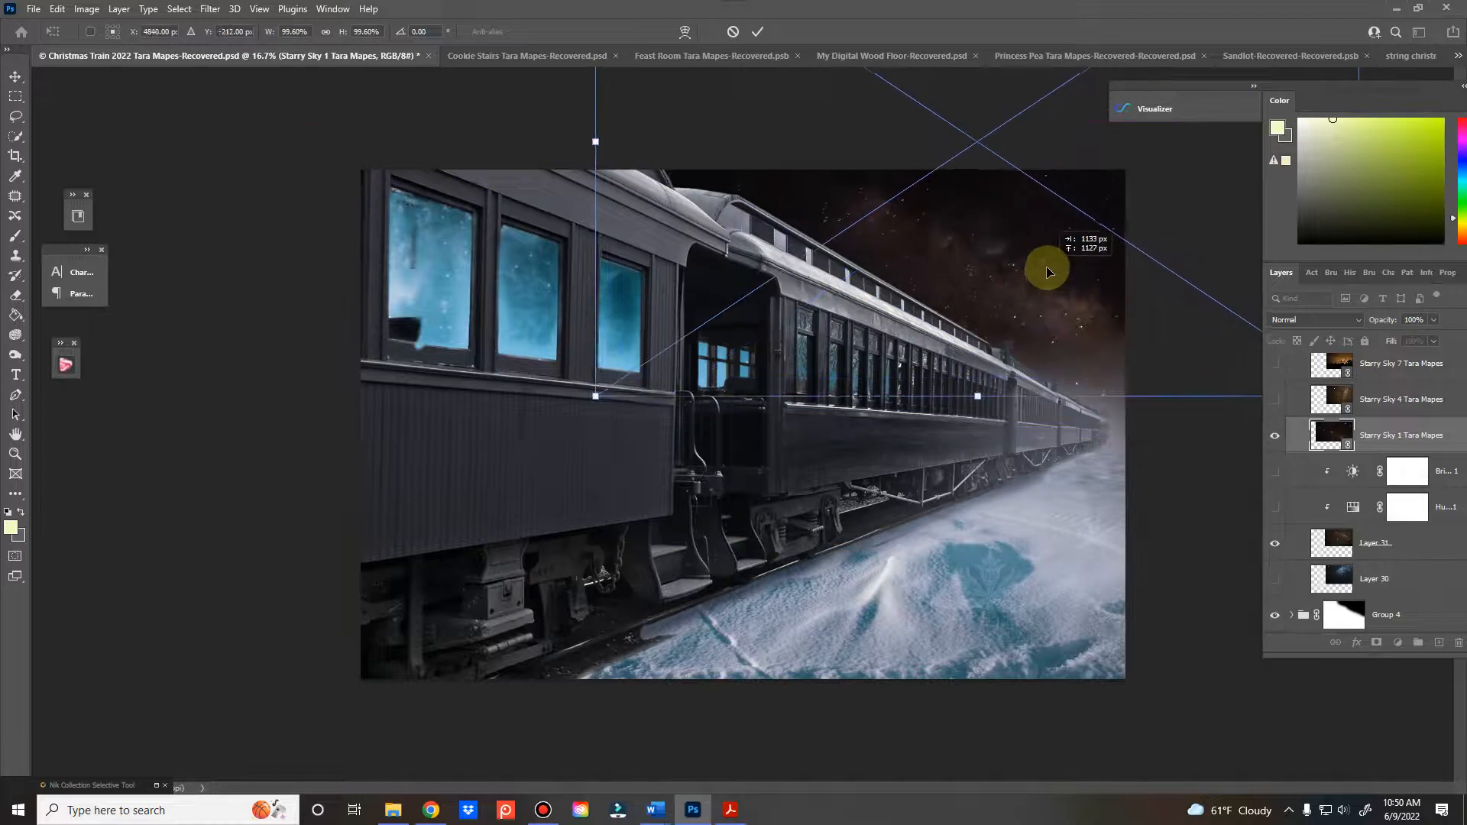
pyautogui.click(758, 31)
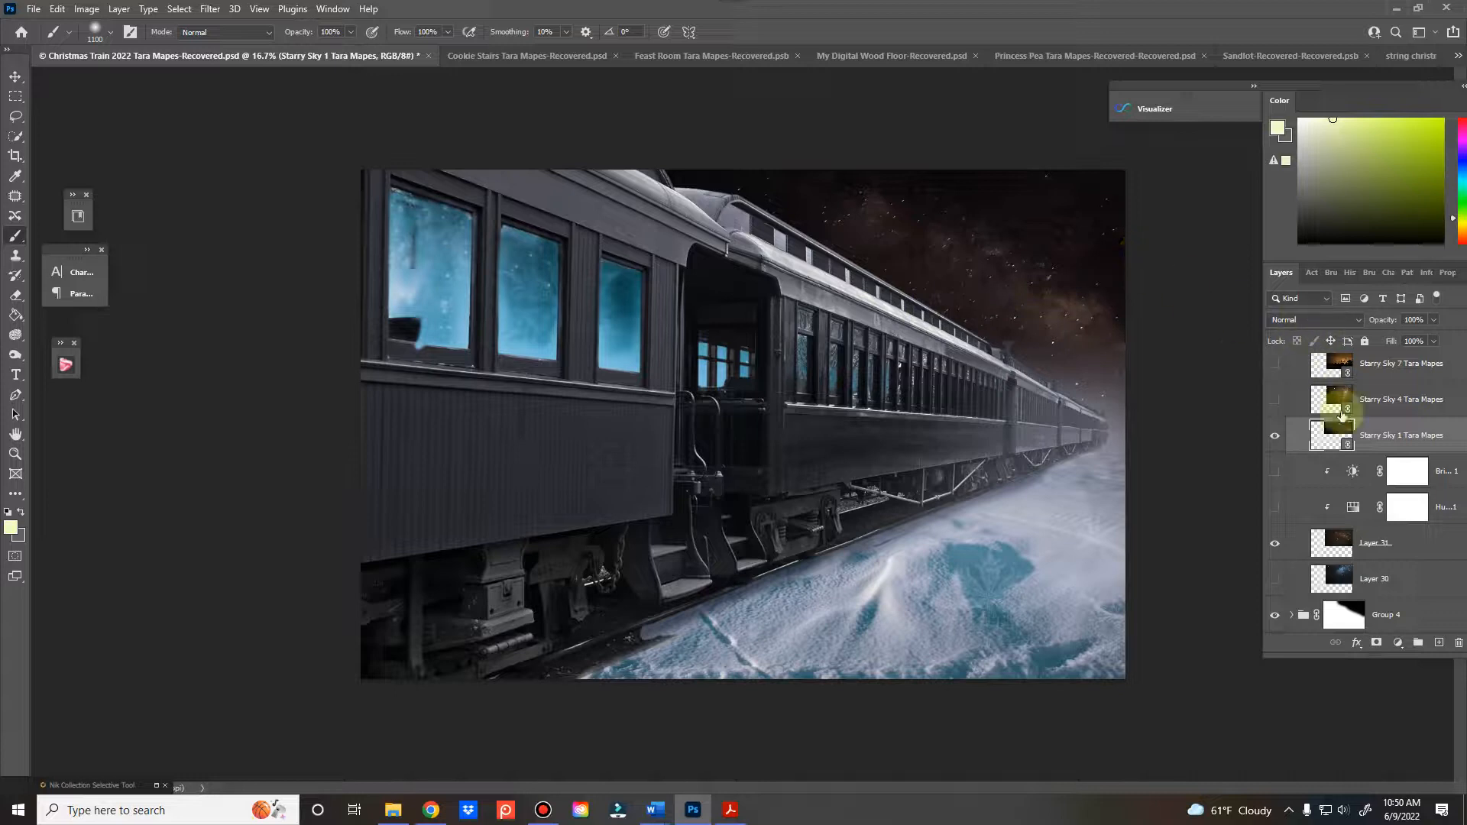
# Swap the sky by hiding Starry Sky 1 and Layer 31 and showing Starry Sky 4
pyautogui.click(1274, 441)
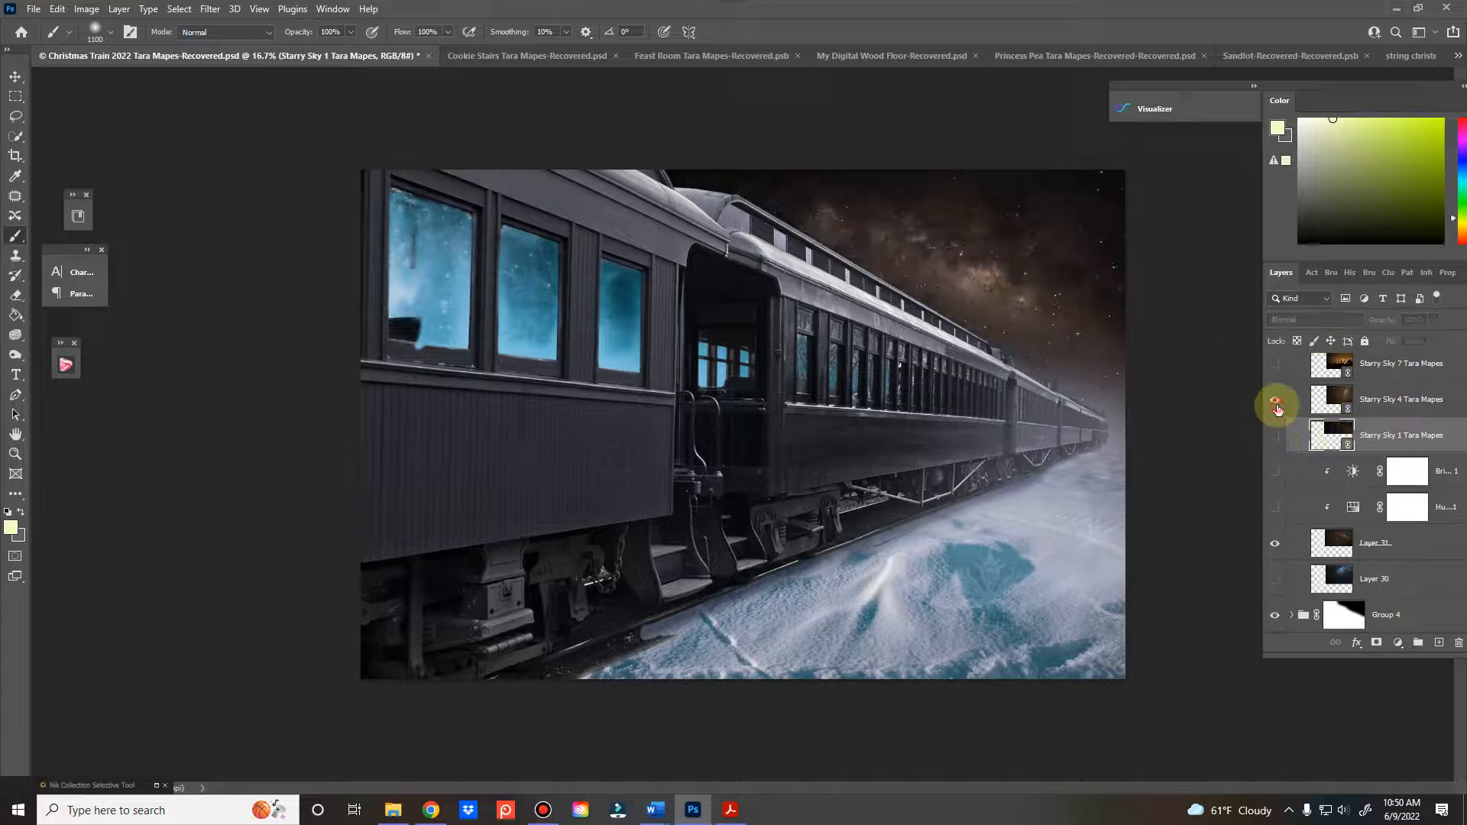
pyautogui.click(1274, 403)
pyautogui.click(1275, 544)
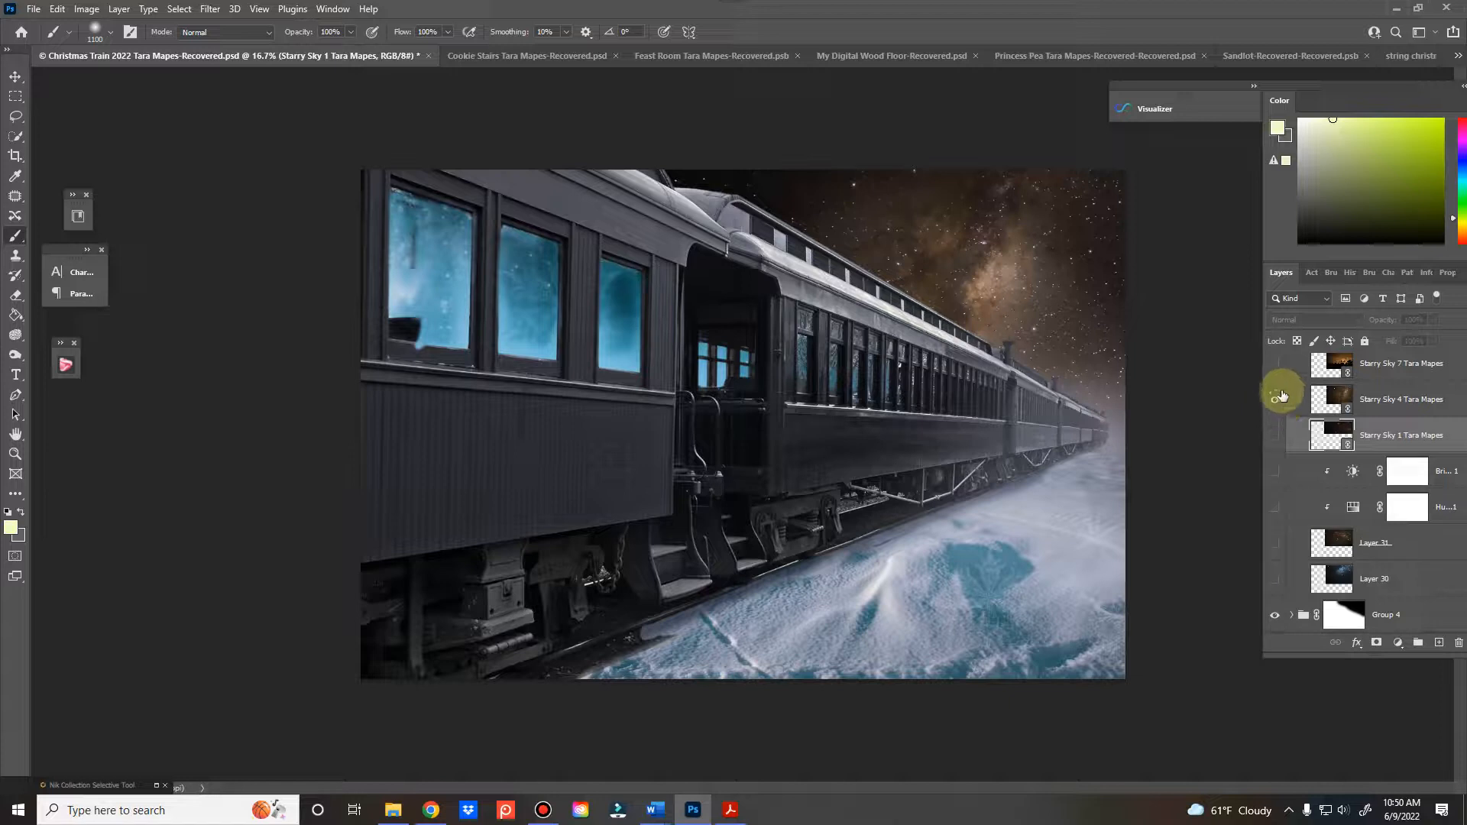
pyautogui.scroll(2, 1284, 406)
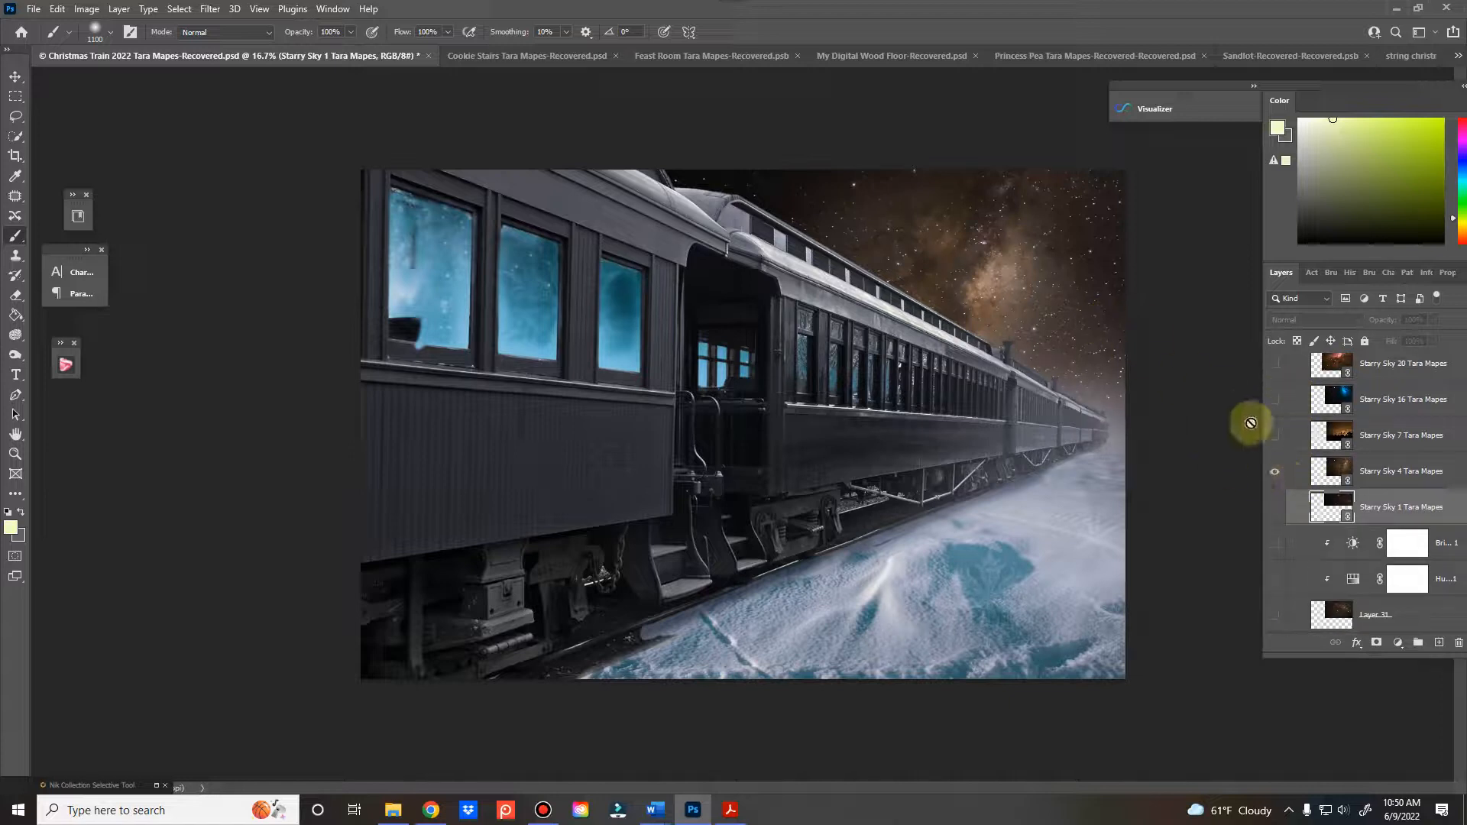
# Add a Brightness/Contrast adjustment clipped to Starry Sky 4, adjust its brightness, and hide that adjustment
pyautogui.click(1390, 478)
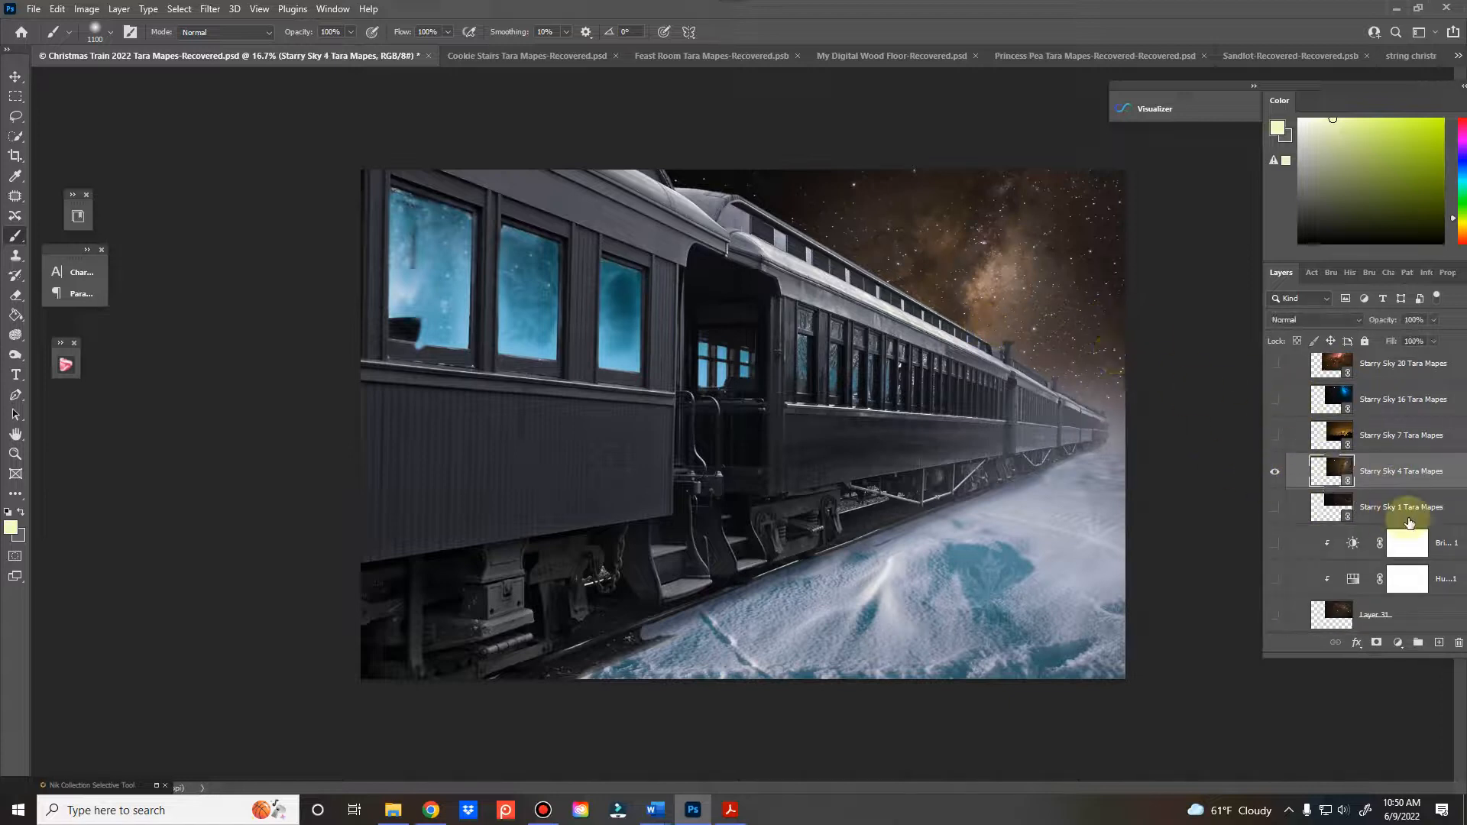
pyautogui.click(1398, 643)
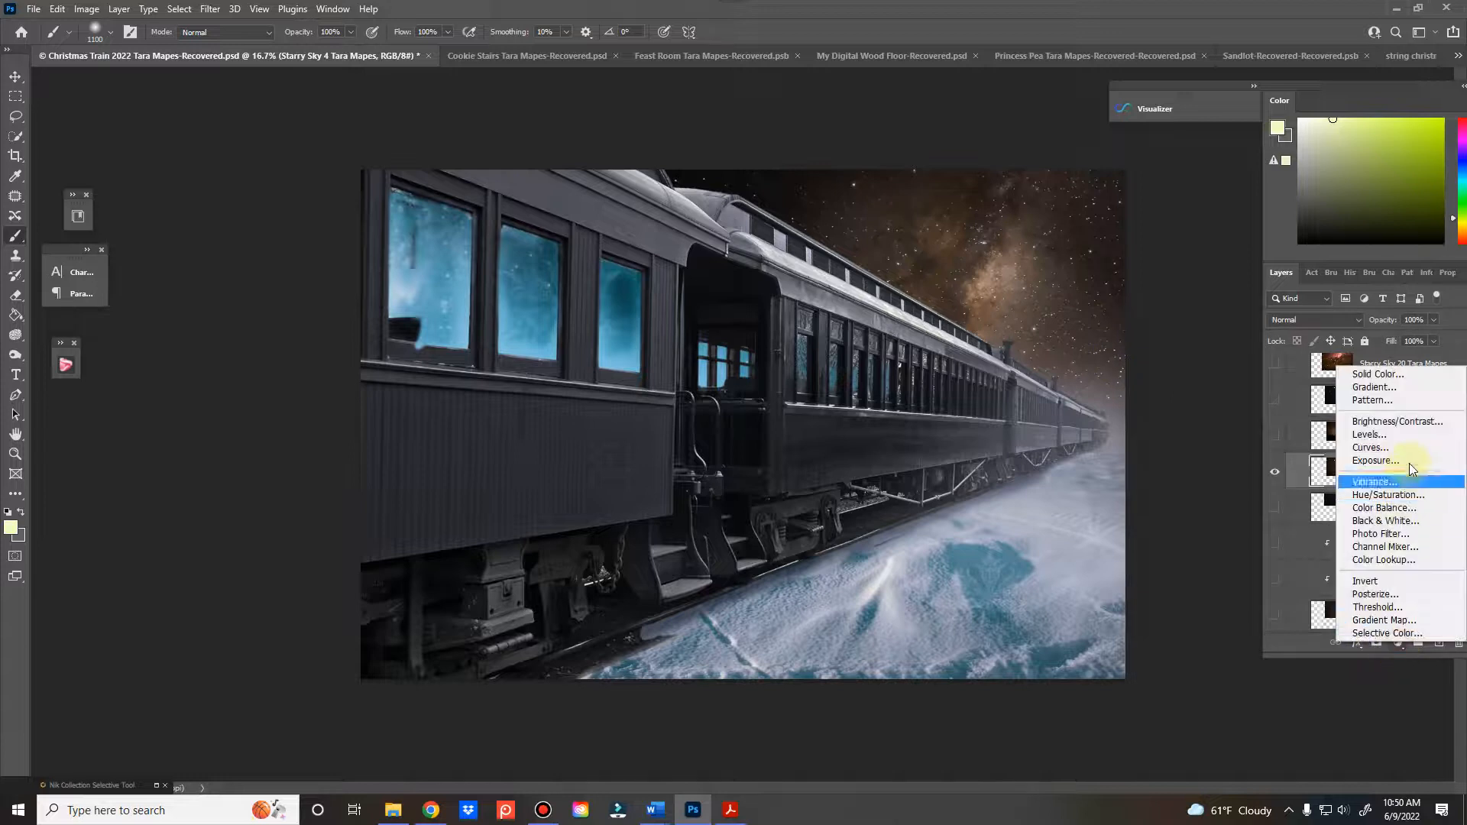
pyautogui.click(1406, 422)
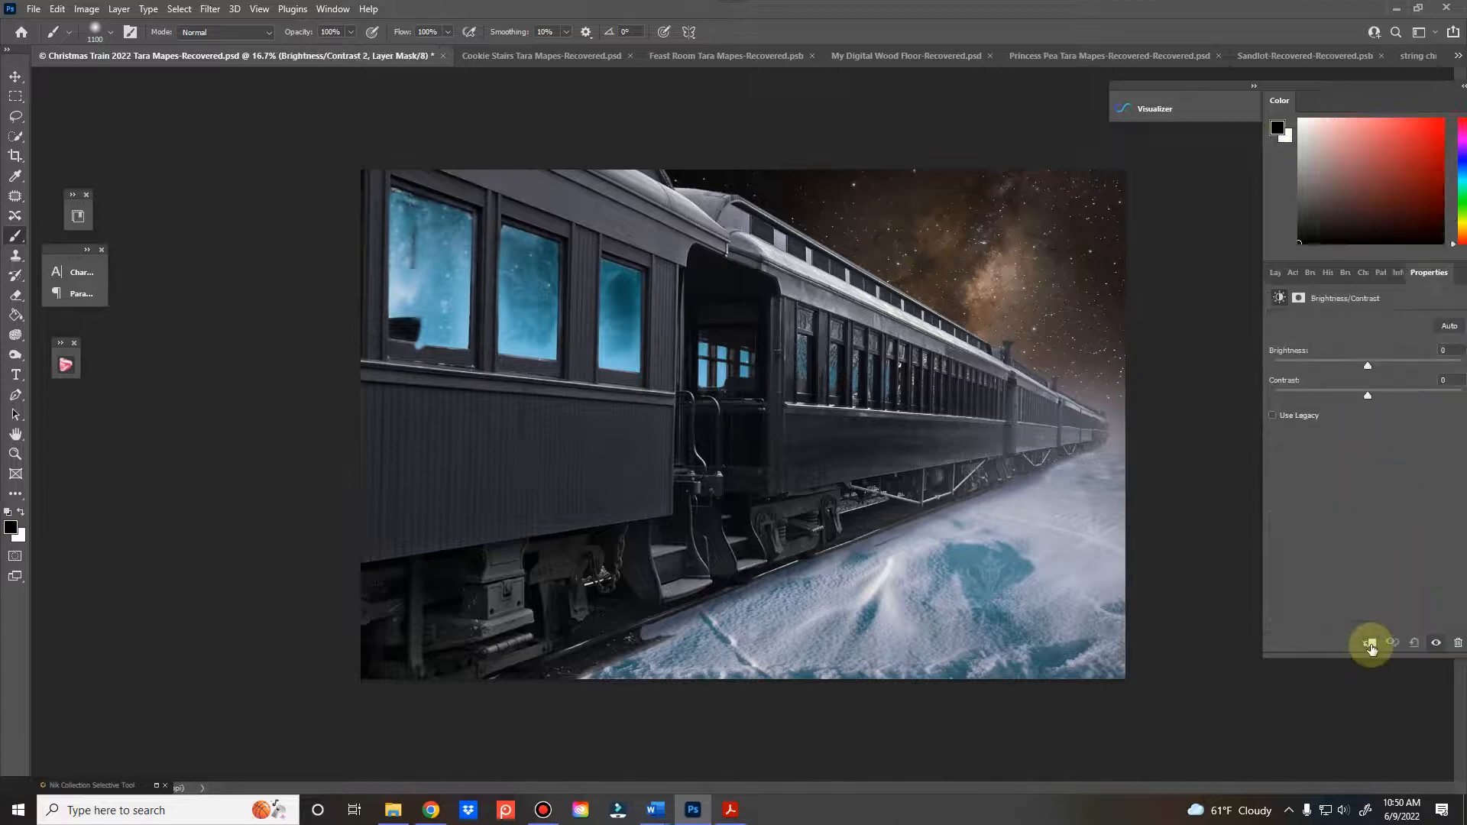
pyautogui.click(1376, 645)
pyautogui.moveTo(1389, 371)
pyautogui.mouseDown()
pyautogui.moveTo(1429, 373)
pyautogui.moveTo(1384, 372)
pyautogui.moveTo(1342, 395)
pyautogui.moveTo(1384, 396)
pyautogui.moveTo(1336, 369)
pyautogui.moveTo(1369, 368)
pyautogui.mouseUp()
pyautogui.click(1275, 272)
pyautogui.click(1276, 474)
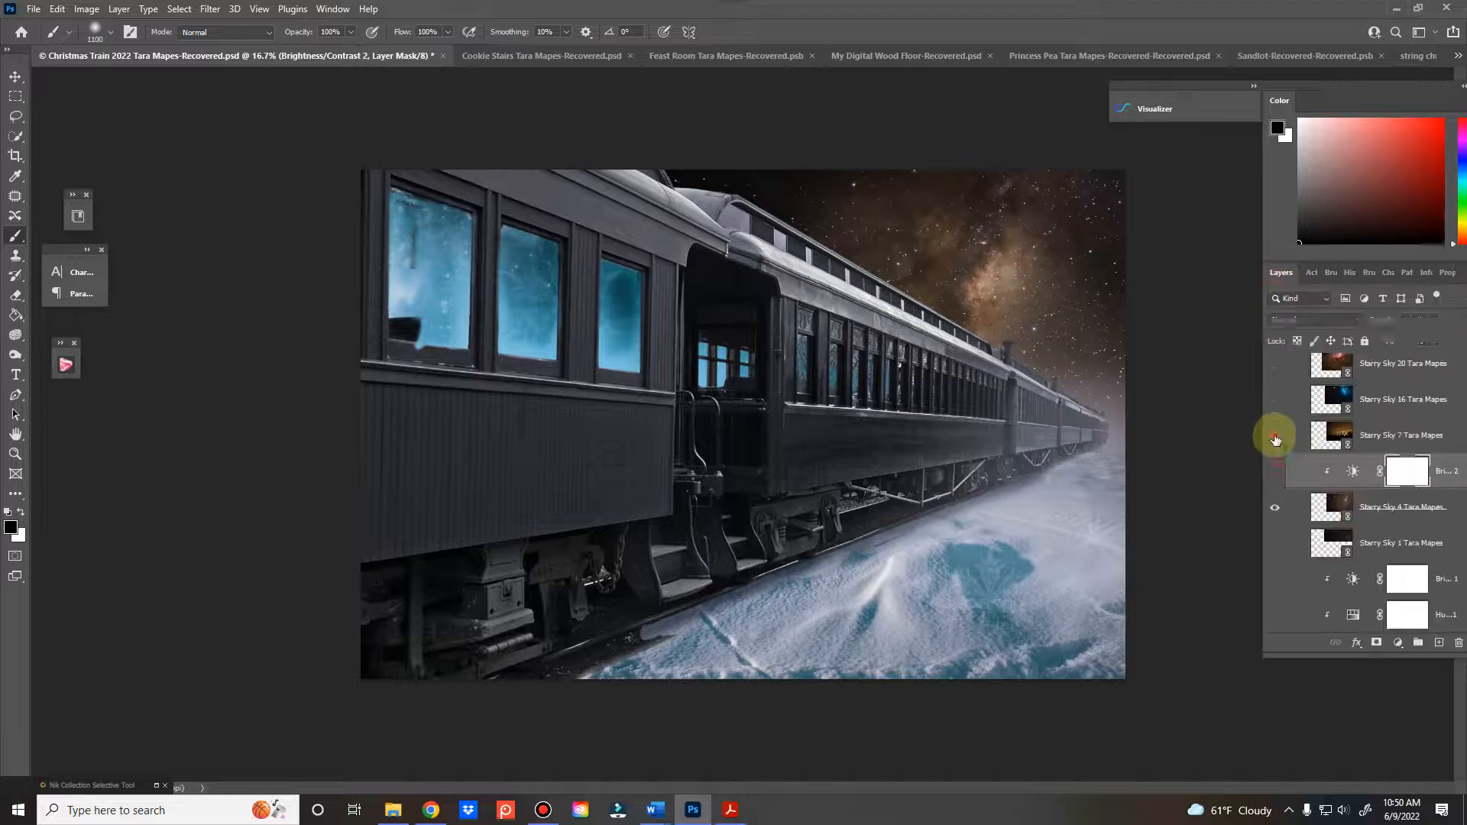
# Preview the Starry Sky 7 and Starry Sky 16 layers one after the other, hiding each again
pyautogui.click(1275, 437)
pyautogui.click(1275, 438)
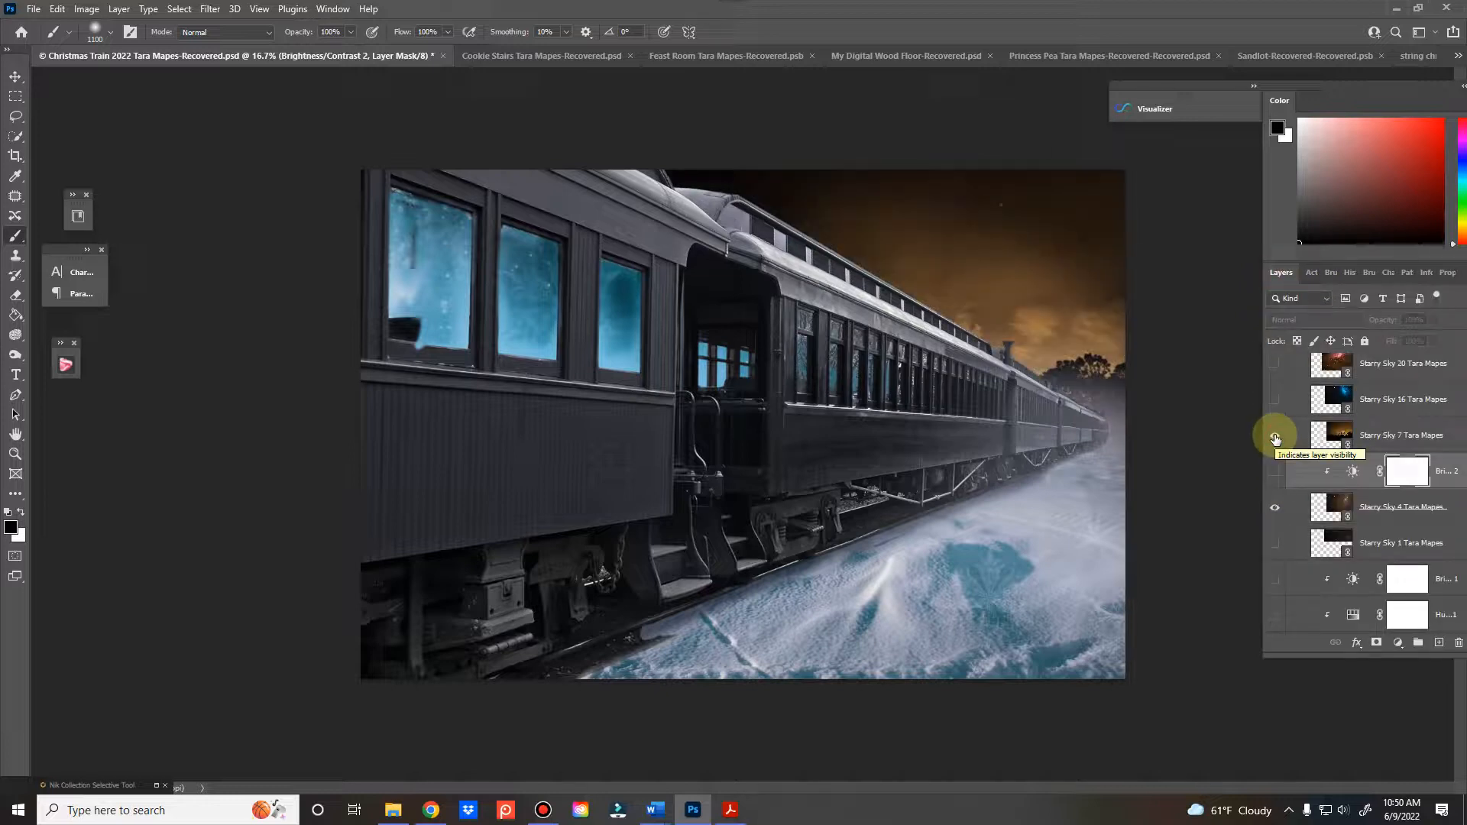
pyautogui.click(1275, 438)
pyautogui.click(1282, 399)
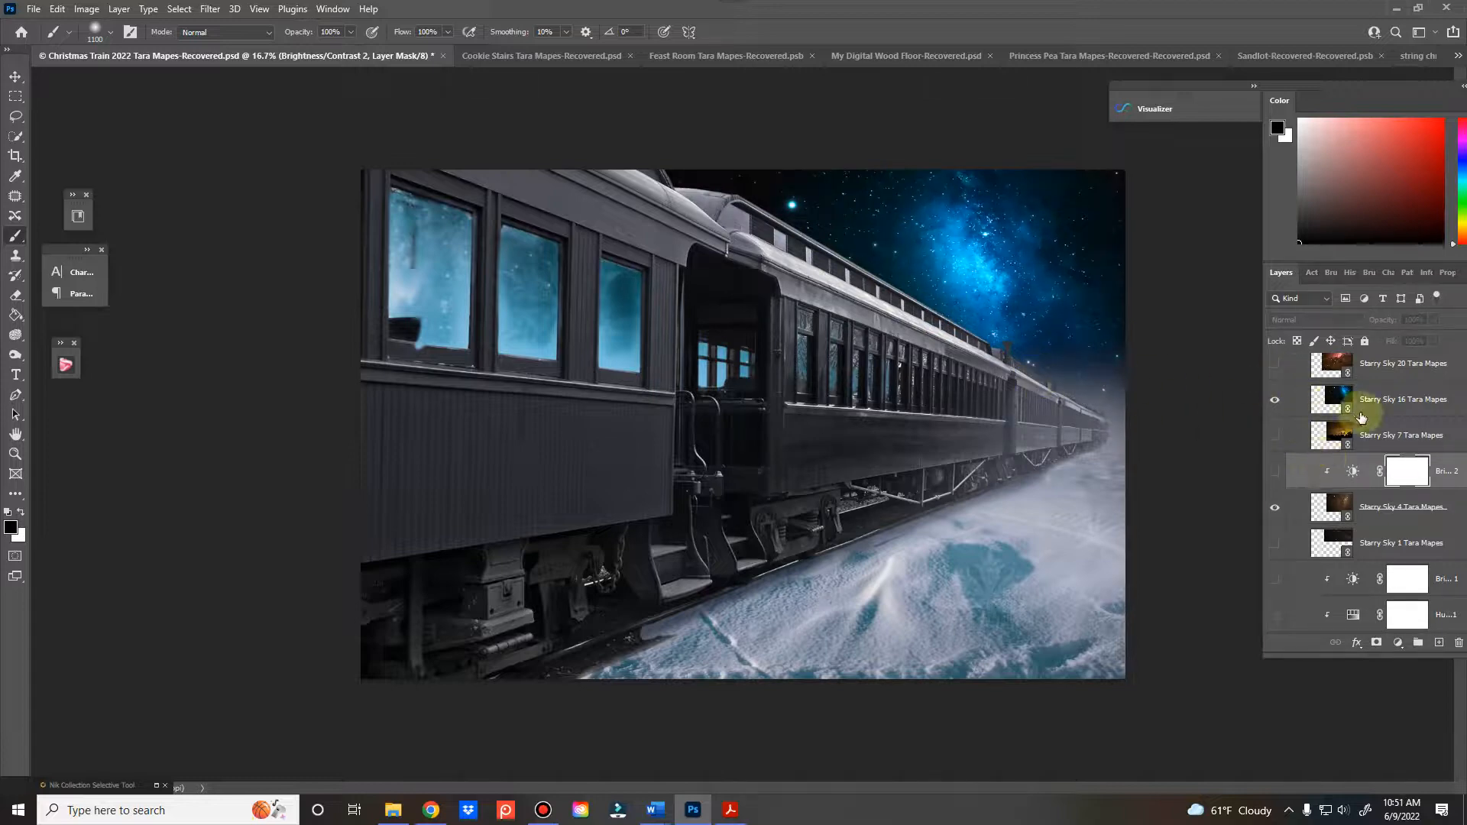
pyautogui.scroll(3, 1360, 417)
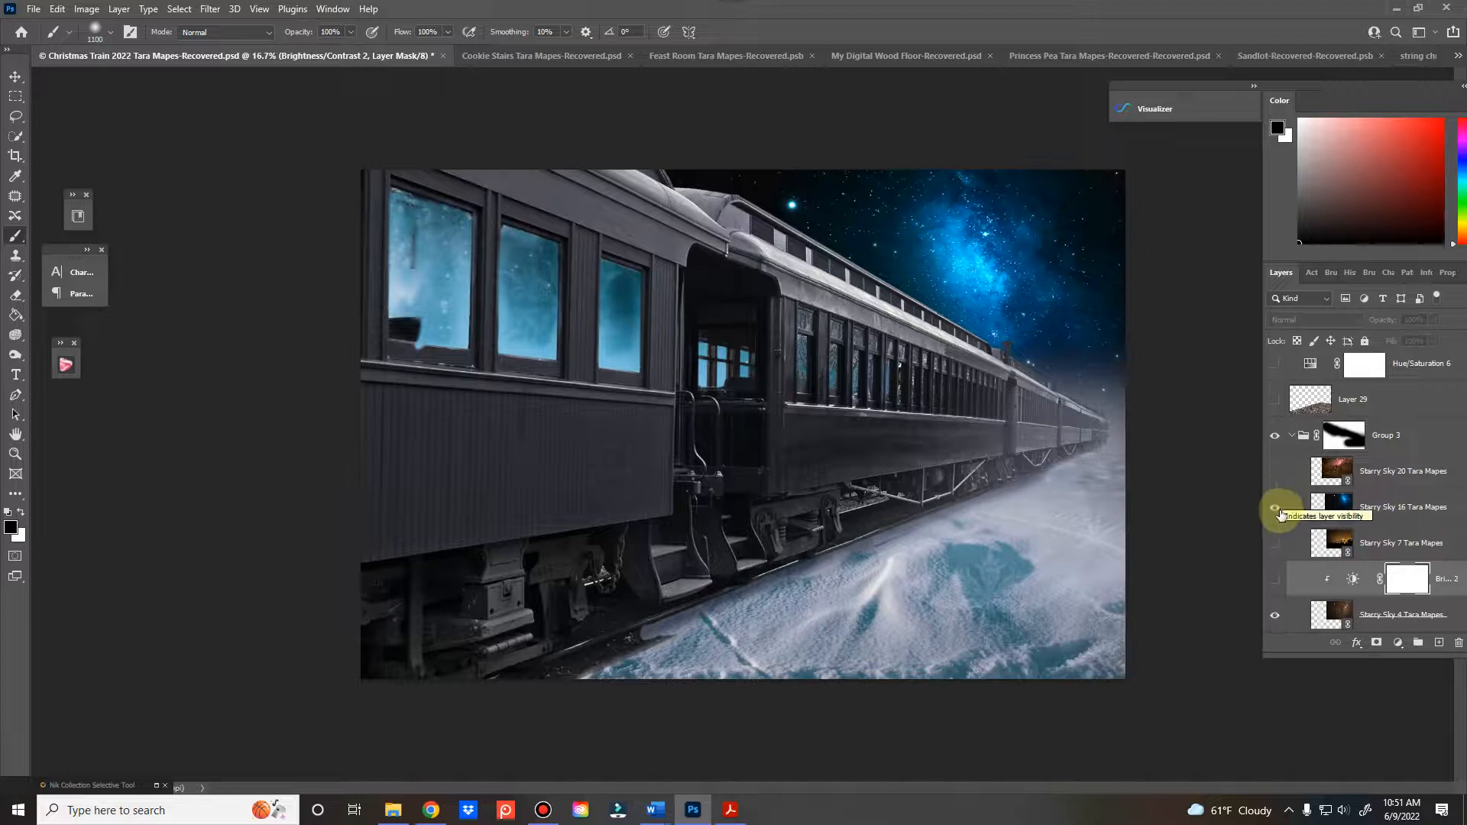
pyautogui.click(1275, 508)
# Show the Starry Sky 20 layer, scale it down to about 67% and flip it horizontally
pyautogui.click(1275, 472)
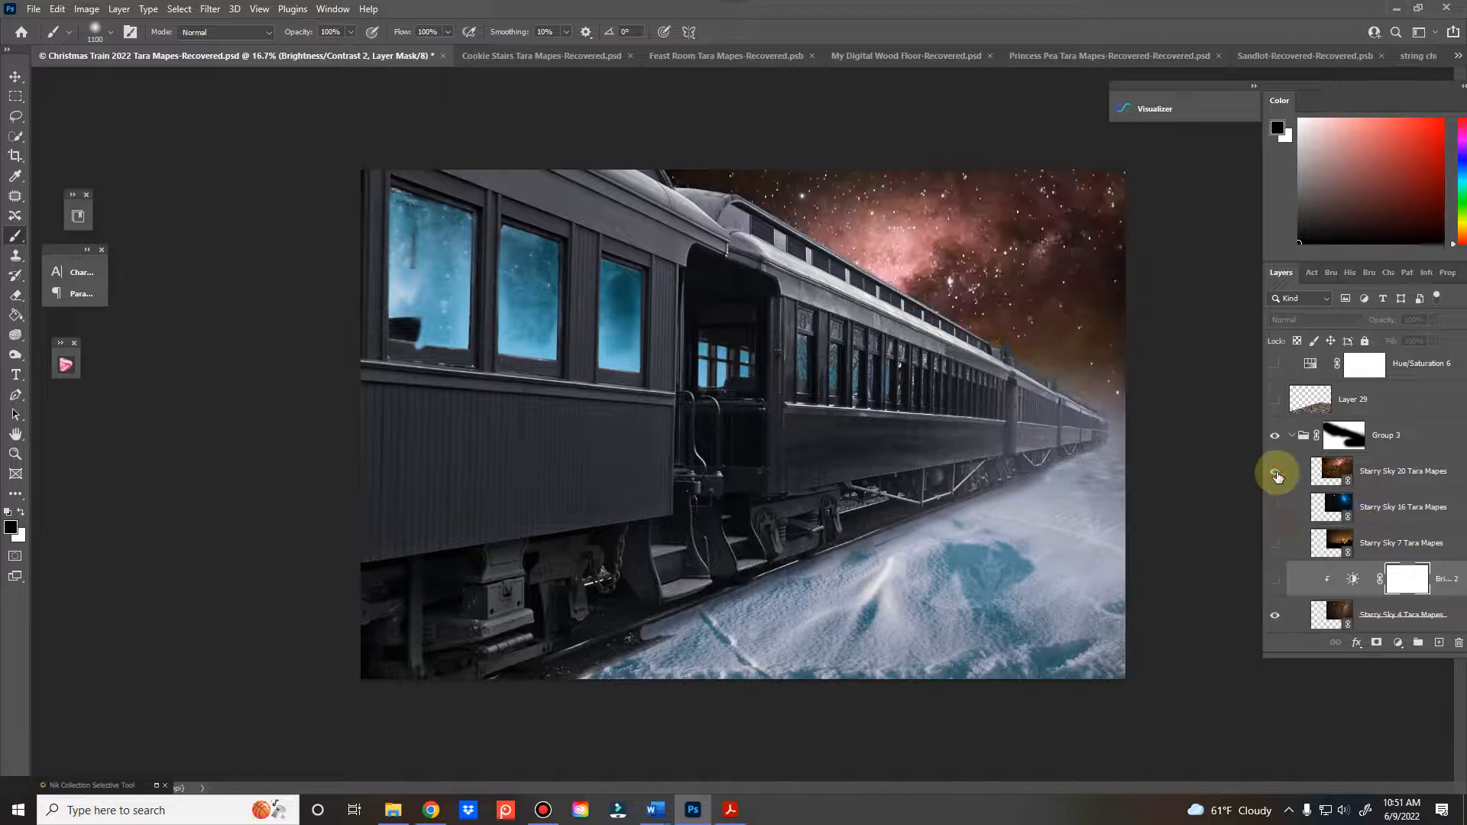
pyautogui.click(1380, 471)
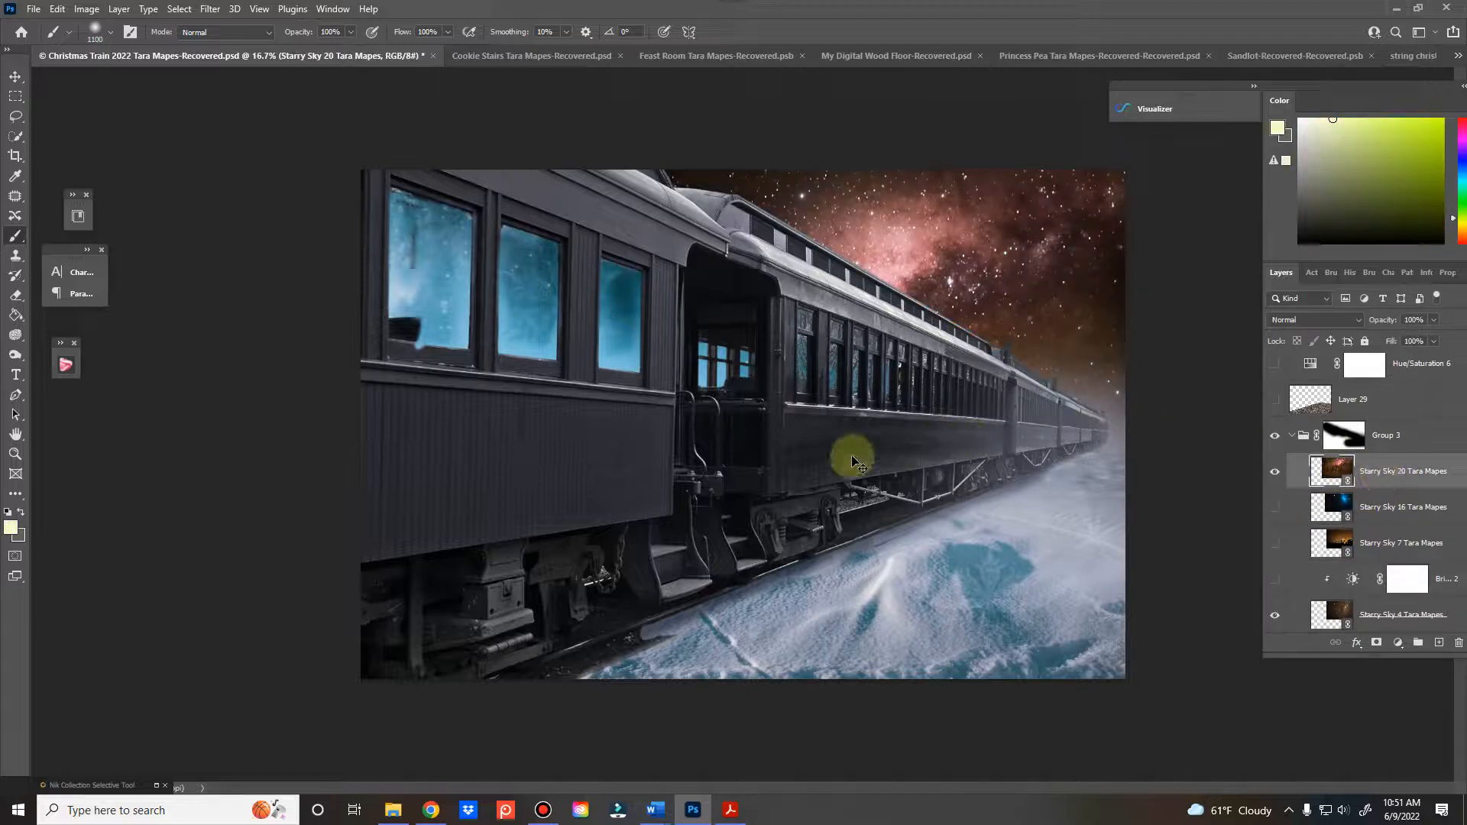
pyautogui.hotkey('ctrl', 't')
pyautogui.moveTo(915, 370)
pyautogui.mouseDown()
pyautogui.moveTo(966, 348)
pyautogui.moveTo(910, 347)
pyautogui.mouseUp()
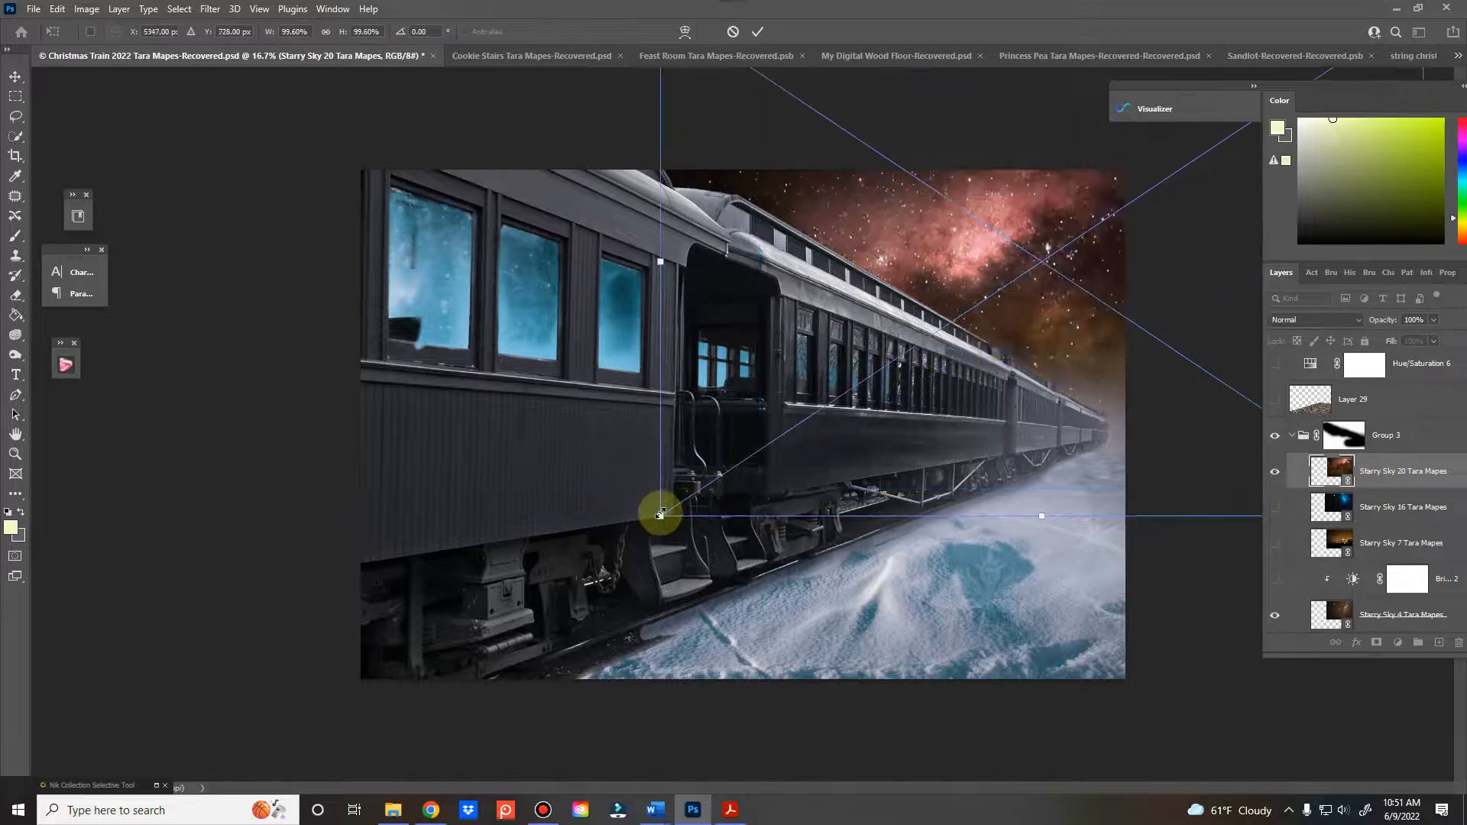
pyautogui.moveTo(662, 514); pyautogui.dragTo(944, 399)
pyautogui.moveTo(1038, 295); pyautogui.dragTo(774, 402)
pyautogui.moveTo(933, 329)
pyautogui.mouseDown()
pyautogui.moveTo(902, 334)
pyautogui.moveTo(927, 334)
pyautogui.mouseUp()
pyautogui.rightClick(927, 334)
pyautogui.click(967, 614)
# Enlarge the flipped Starry Sky 20 slightly and position its bright pink band over the distant train cars
pyautogui.moveTo(941, 403); pyautogui.dragTo(966, 391)
pyautogui.moveTo(1025, 334); pyautogui.dragTo(1029, 328)
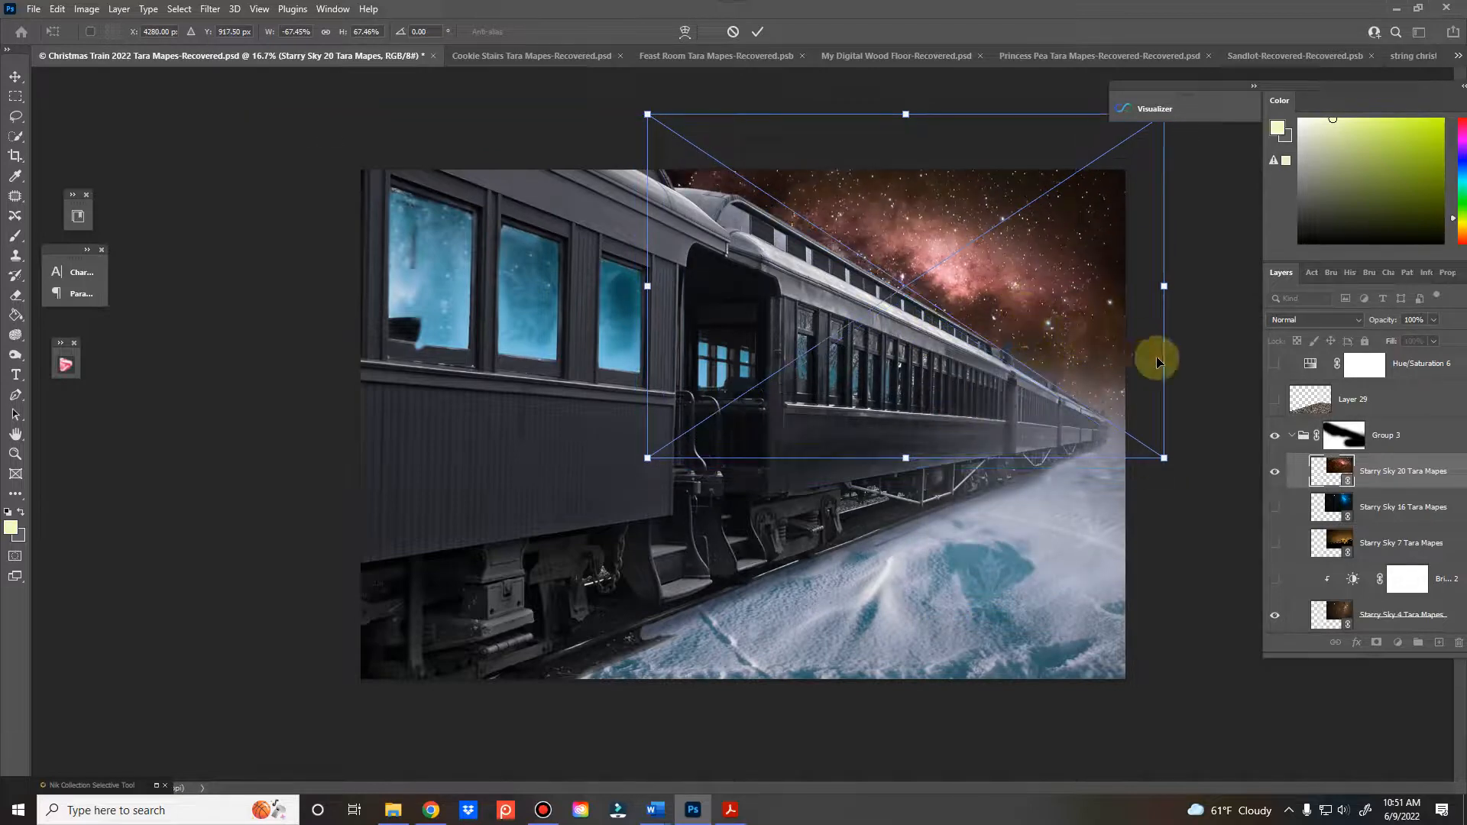
pyautogui.moveTo(1166, 460); pyautogui.dragTo(1208, 483)
pyautogui.moveTo(1140, 425); pyautogui.dragTo(1144, 400)
pyautogui.click(758, 31)
pyautogui.press('b')
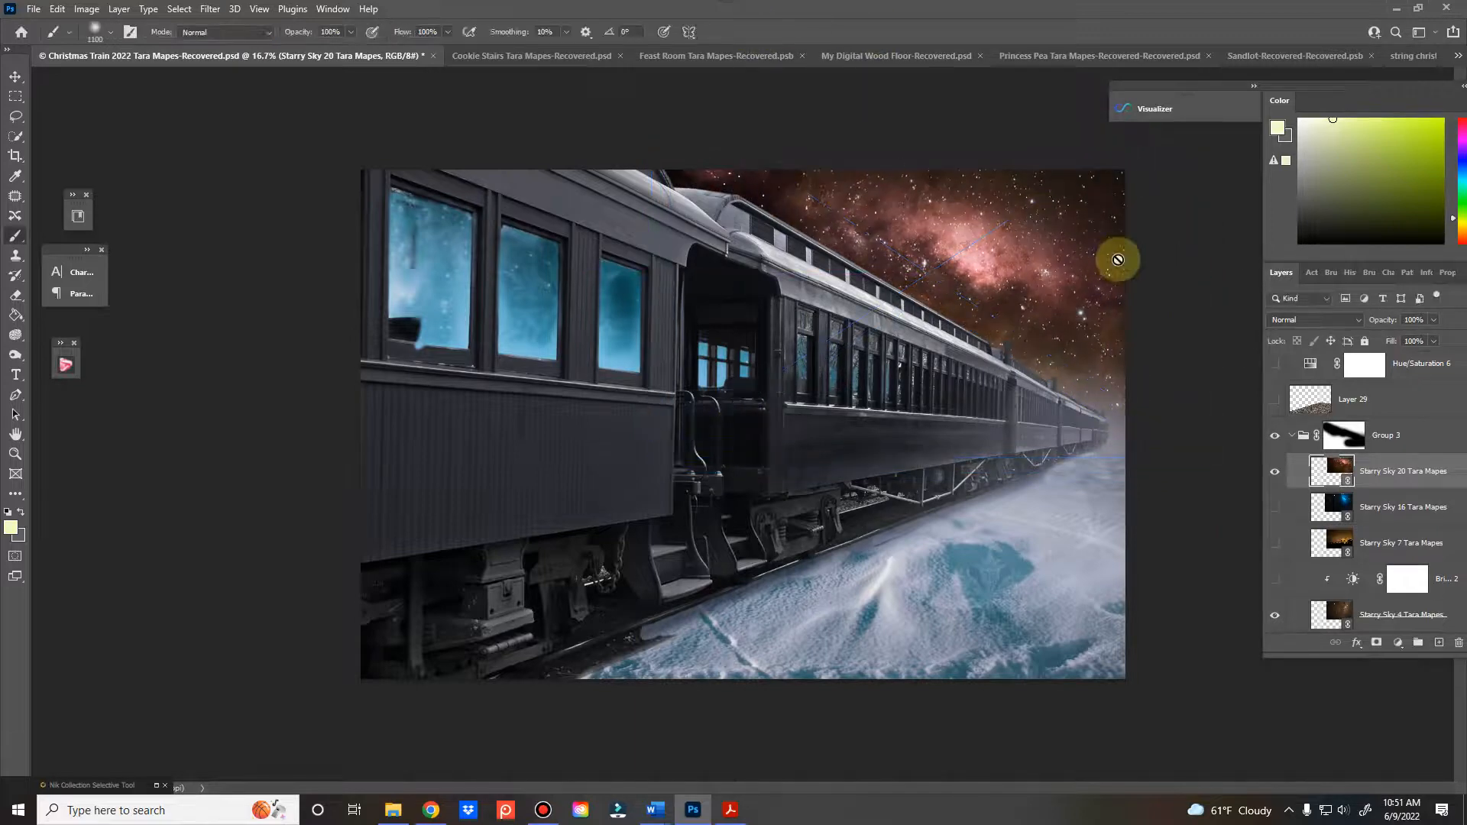